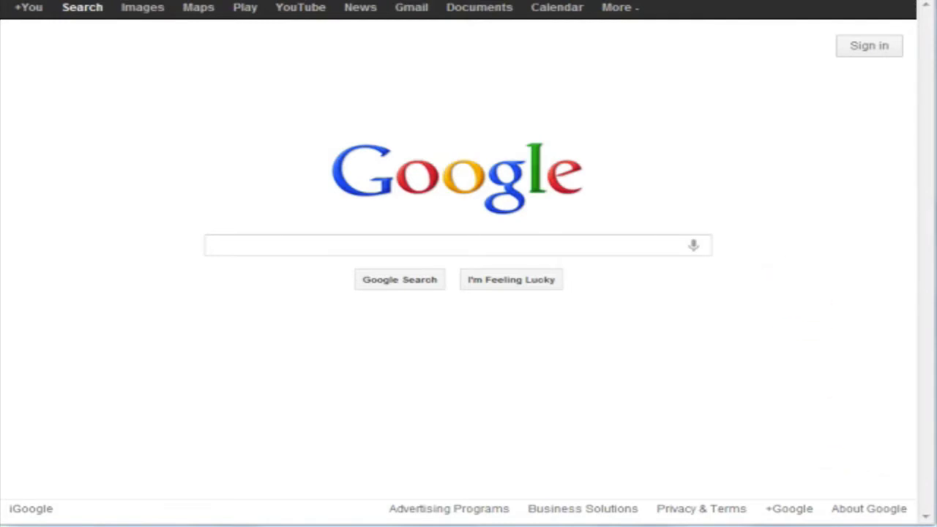
# Search Google for "filezilla" and open the FileZilla Client Download page from the results
pyautogui.click(496, 249)
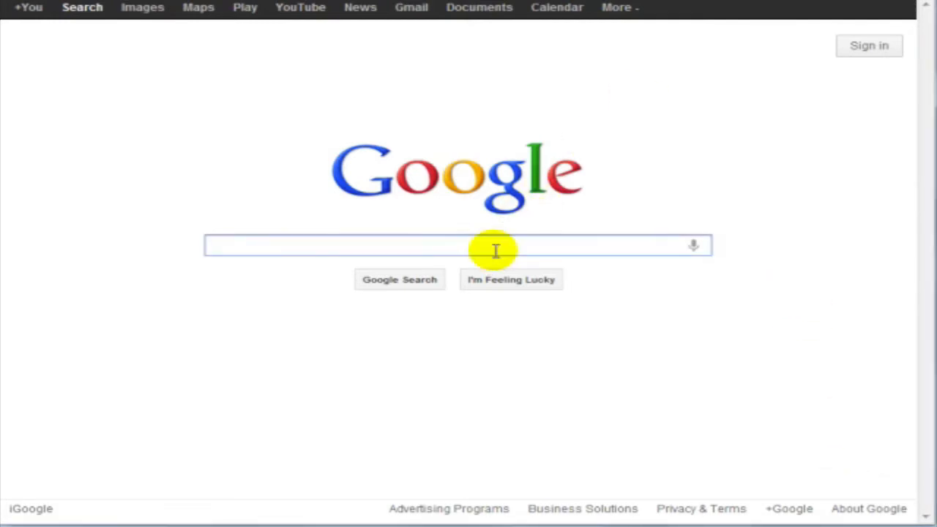
pyautogui.write('fil')
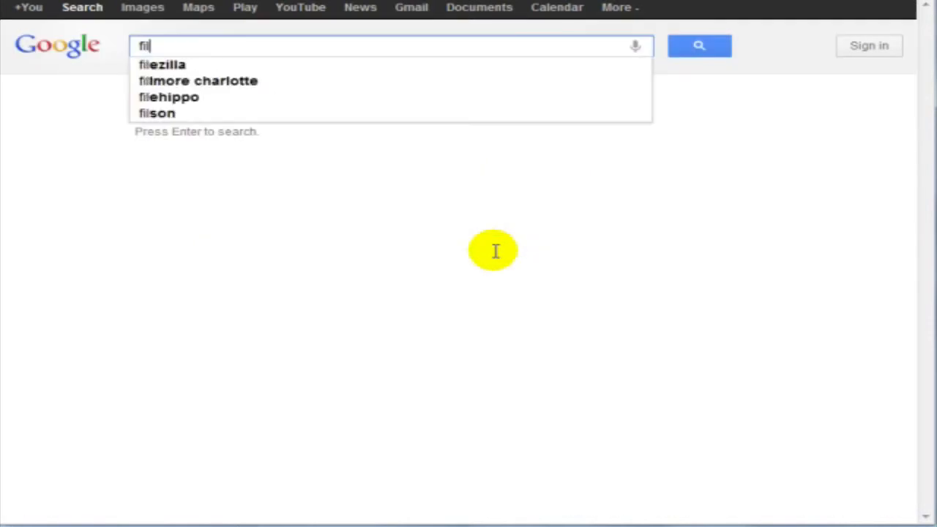
pyautogui.write('ezilla')
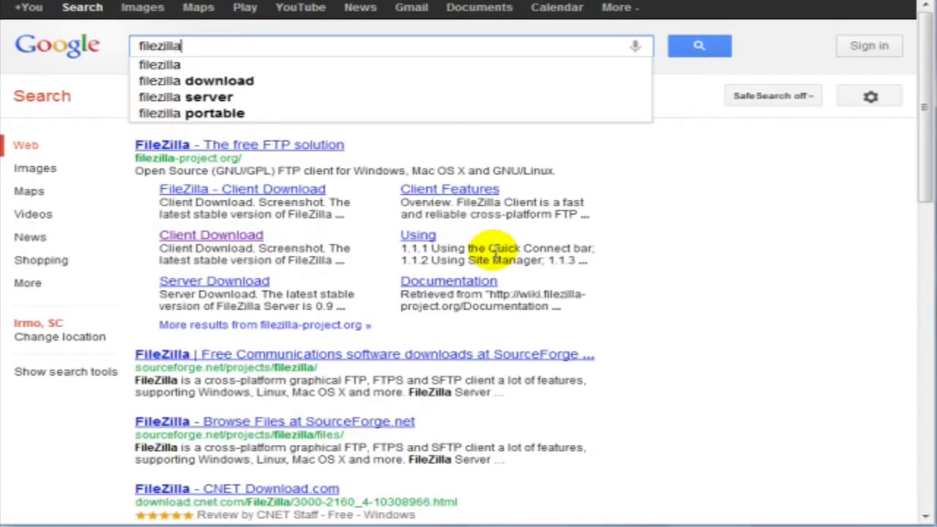
pyautogui.press('Return')
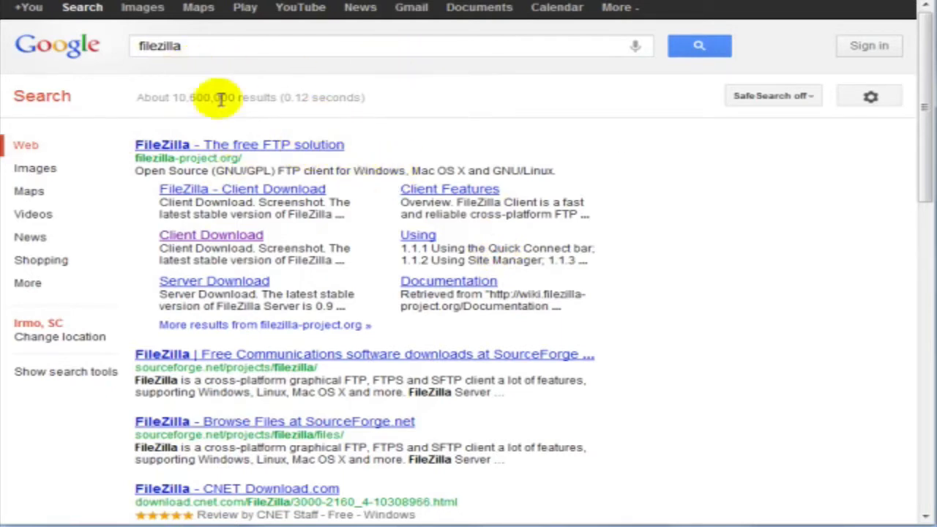
pyautogui.click(195, 238)
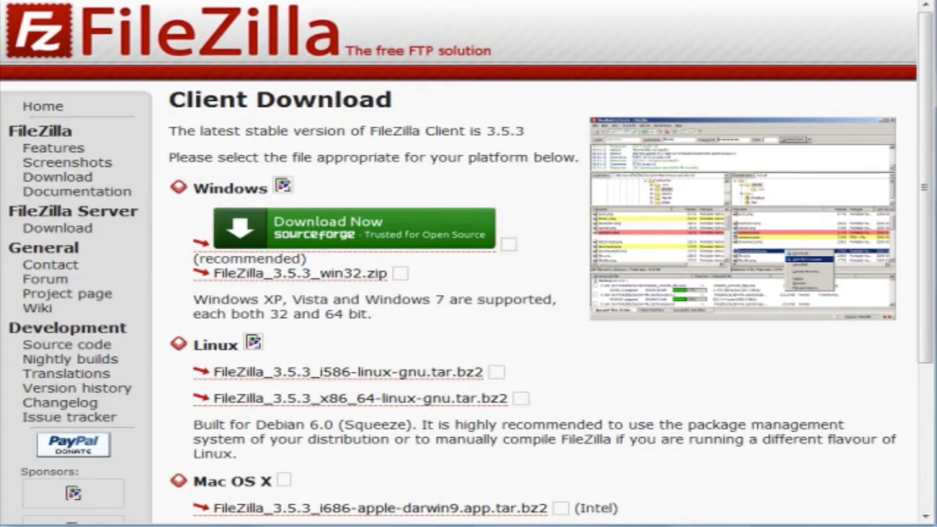
# Search Google for "wordpress download" and download the WordPress 3.4 zip from the WordPress.org download page
pyautogui.hotkey('alt', 'Left')
pyautogui.doubleClick(441, 42)
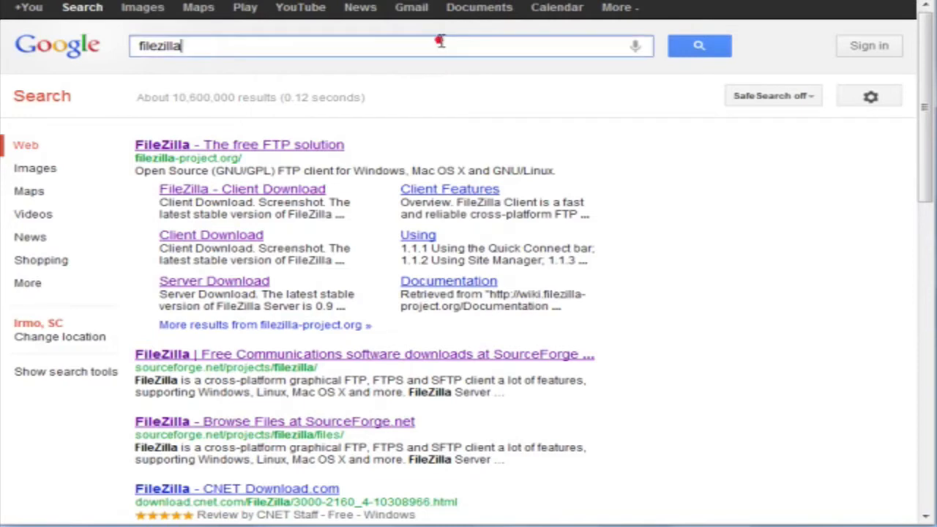
pyautogui.write('wordpress ')
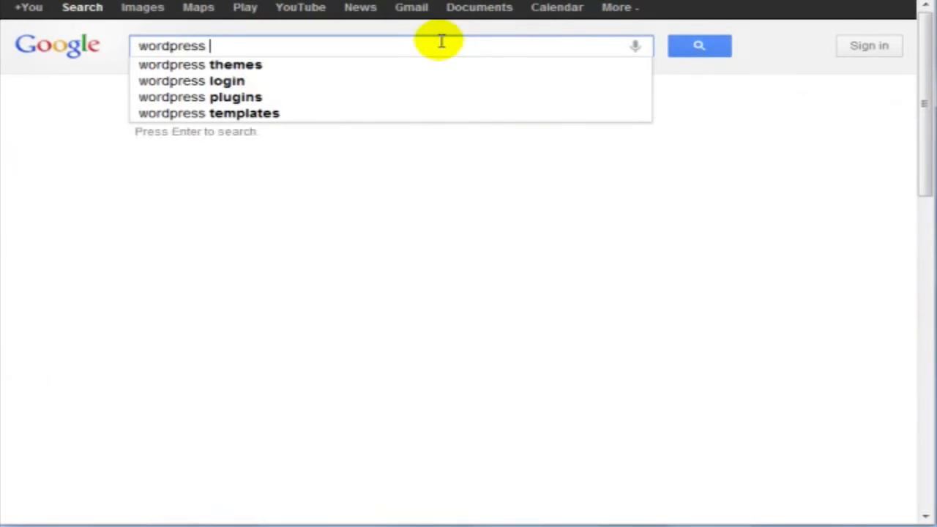
pyautogui.write('download')
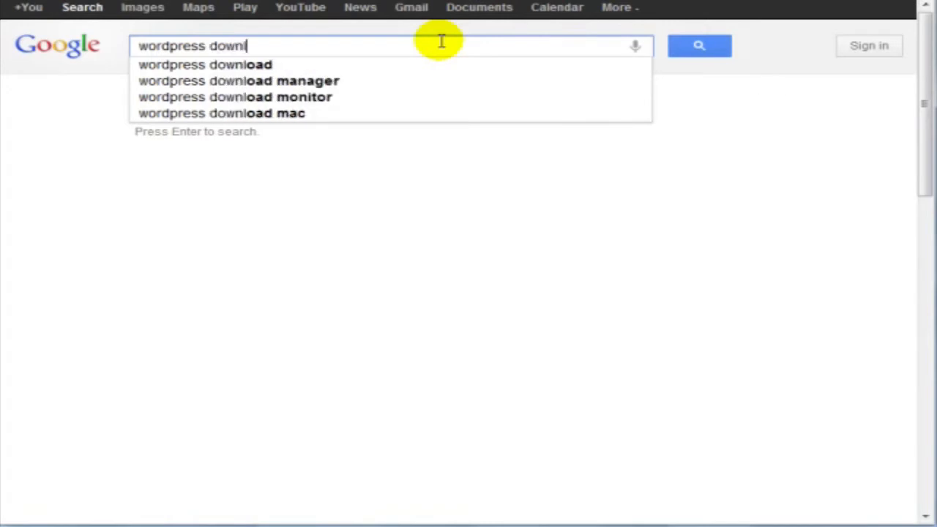
pyautogui.press('Return')
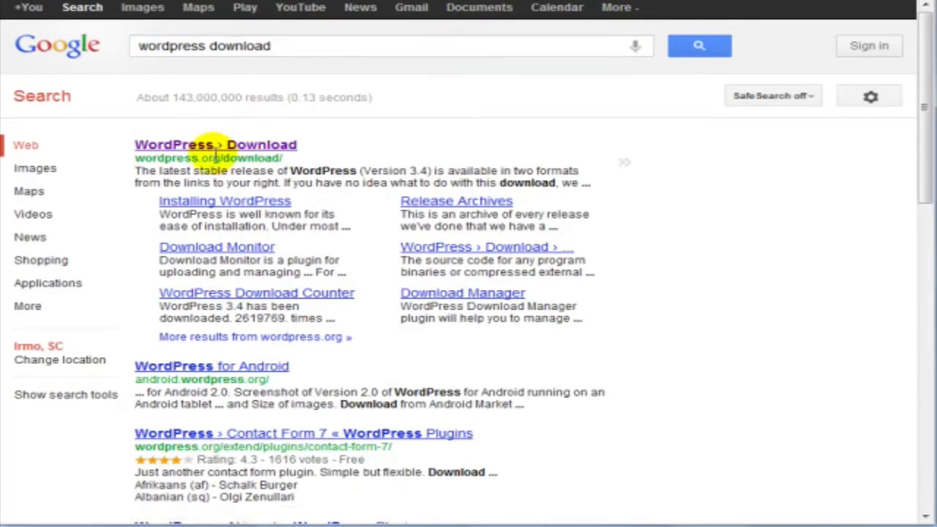
pyautogui.click(225, 146)
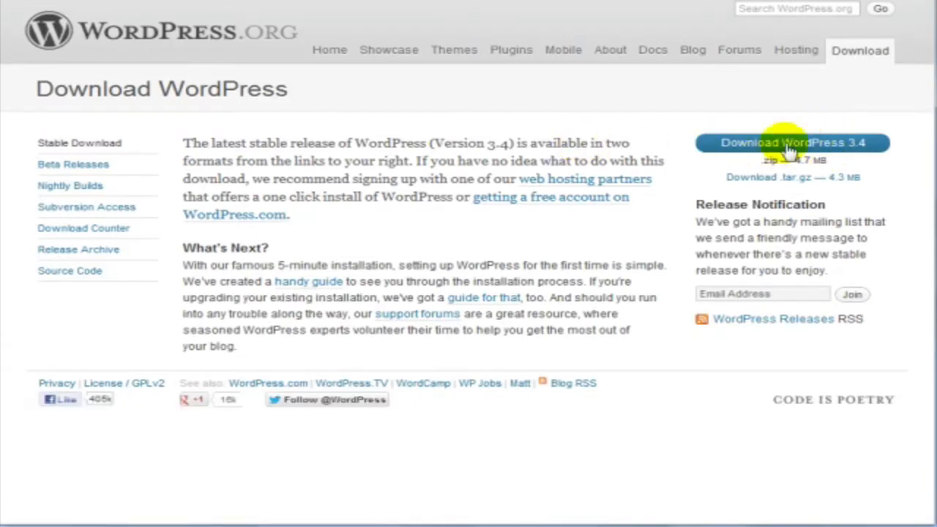
pyautogui.click(834, 144)
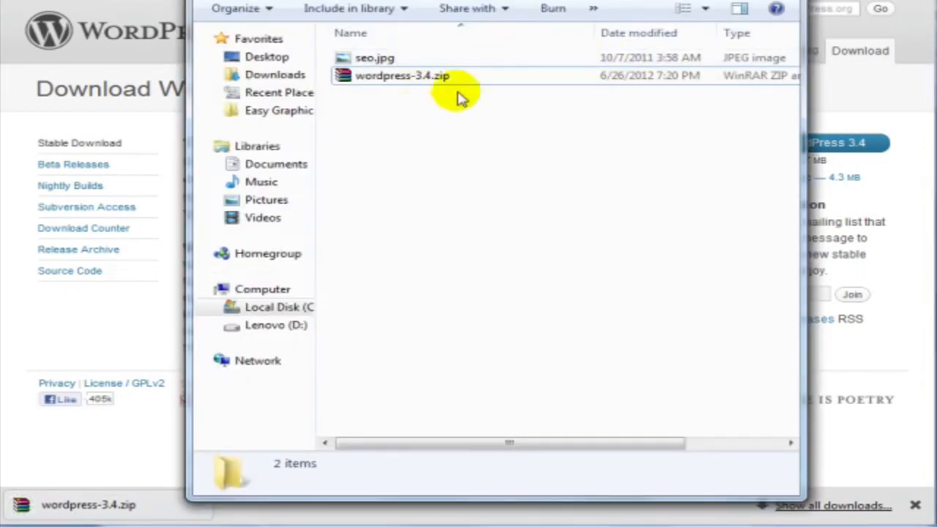
# Extract the downloaded wordpress-3.4.zip archive into its own wordpress-3.4 folder
pyautogui.click(407, 78)
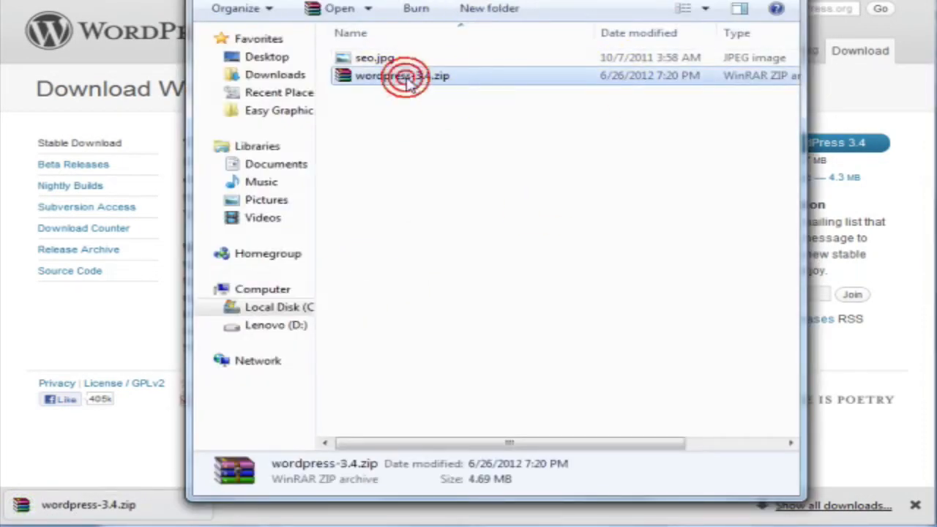
pyautogui.rightClick(409, 83)
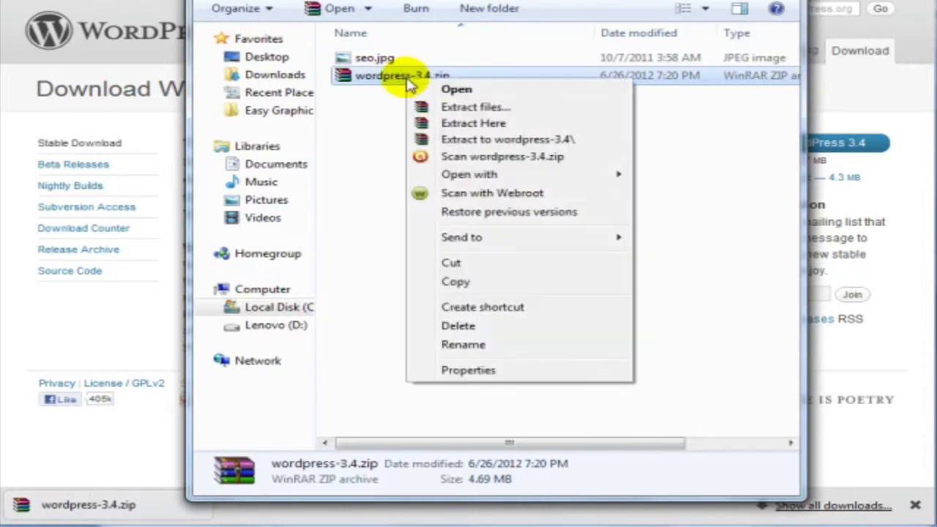
pyautogui.click(495, 140)
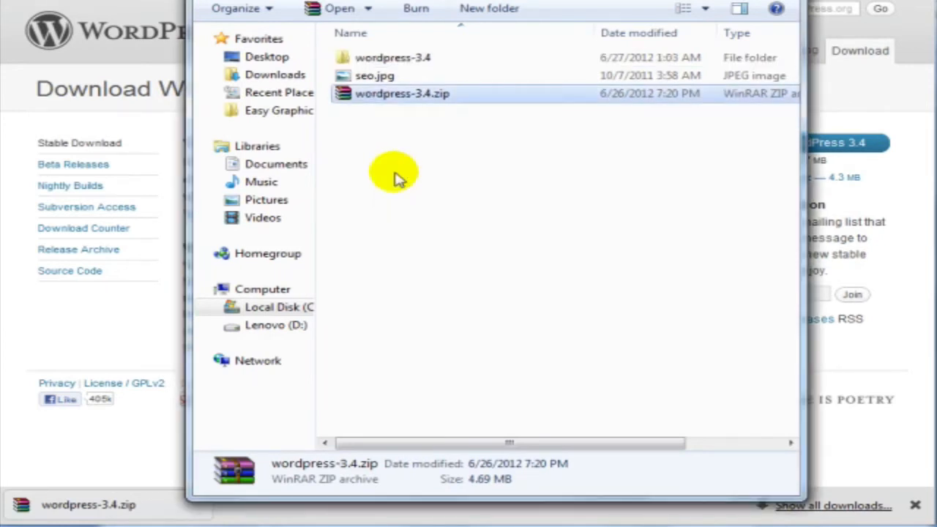
# Open the extracted wordpress-3.4 folder down to the WordPress files and select all of the files and folders inside
pyautogui.doubleClick(460, 57)
pyautogui.doubleClick(458, 57)
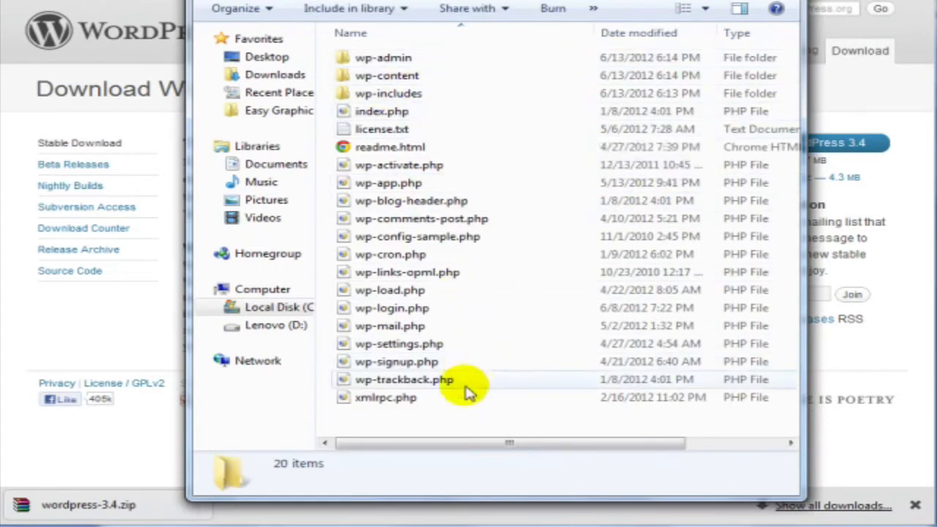
pyautogui.moveTo(462, 417); pyautogui.dragTo(388, 23)
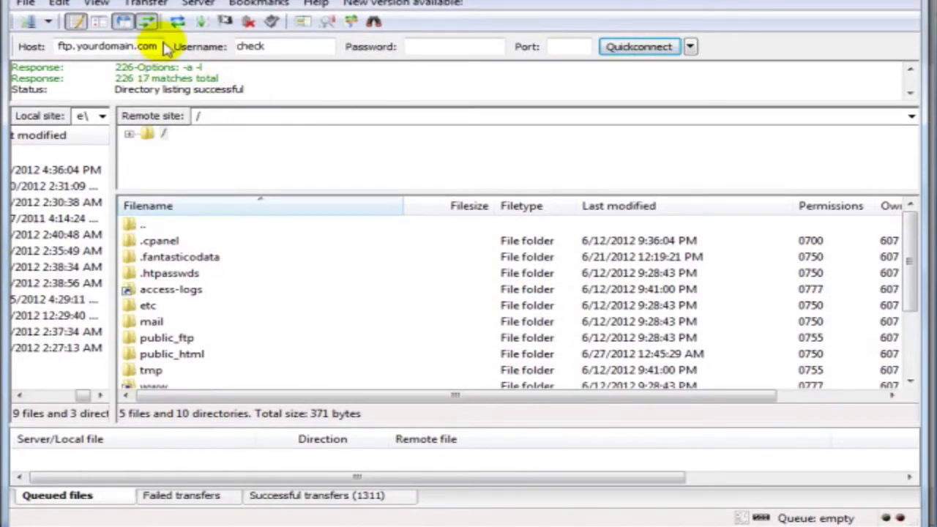
# Switch to FileZilla, enter ftp.yourdomain.com as the host, and move past the username to the password field
pyautogui.moveTo(160, 46); pyautogui.dragTo(22, 46)
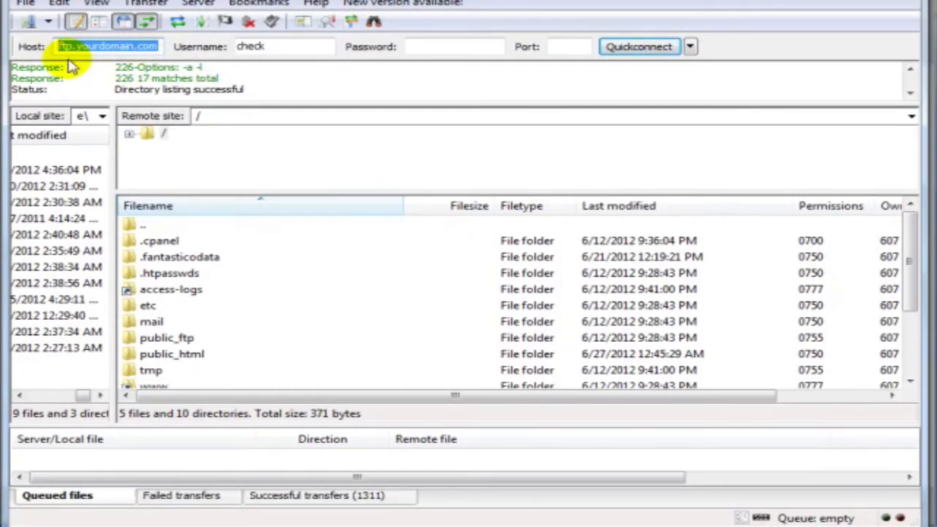
pyautogui.write('ftp.')
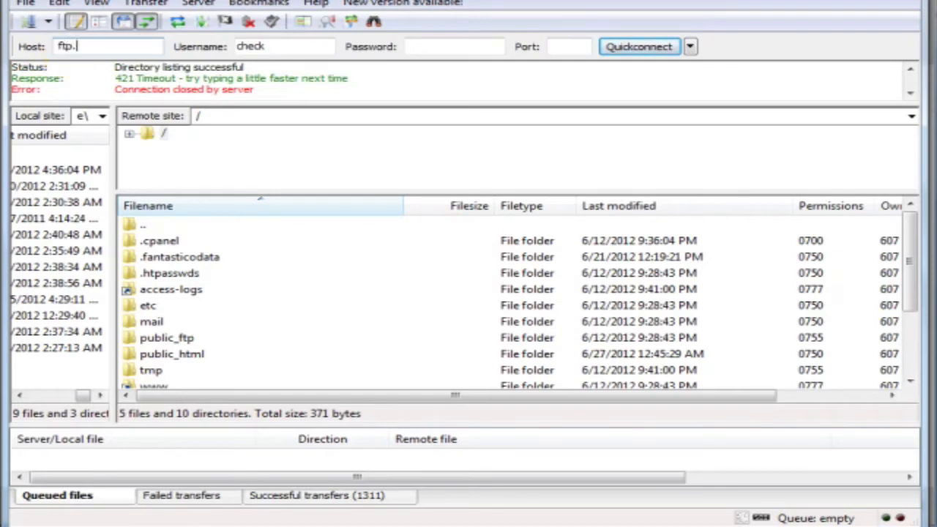
pyautogui.write('yourdomain.com')
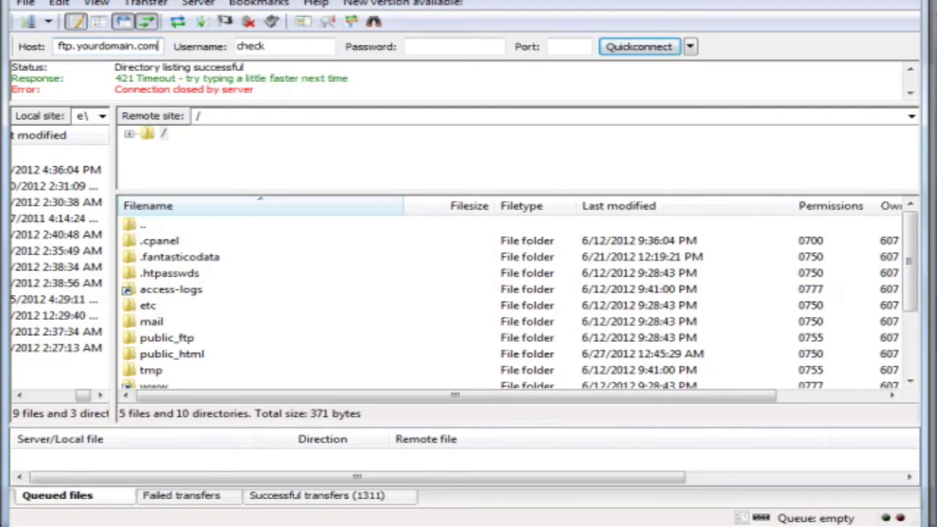
pyautogui.press('Tab')
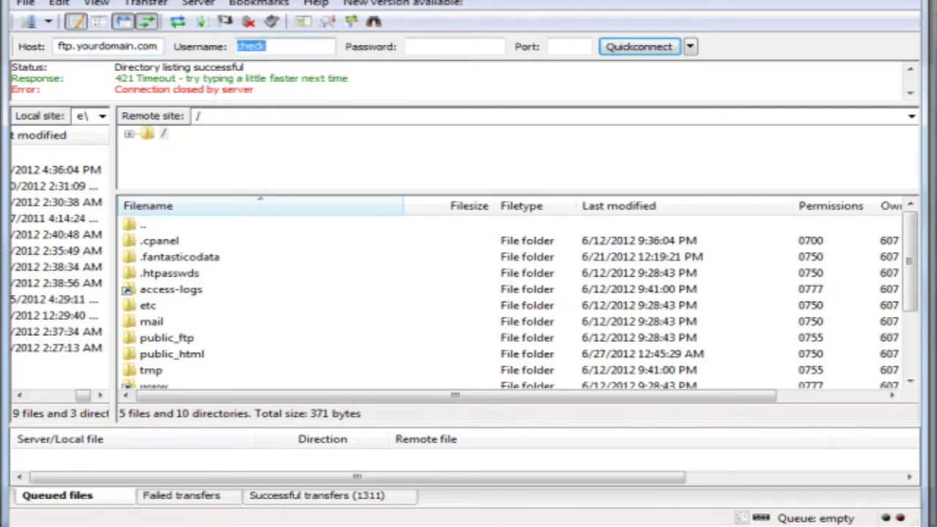
pyautogui.press('Tab')
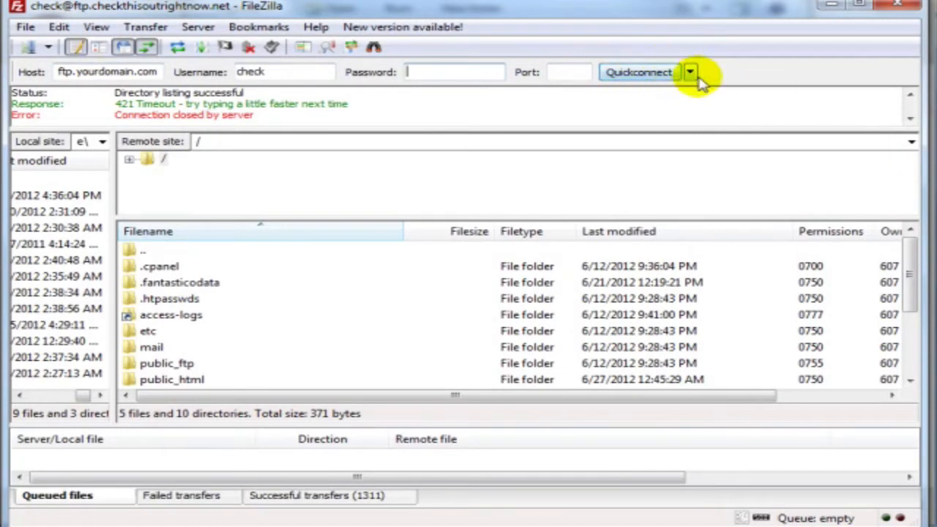
# View the list of recent quickconnect servers and close it without choosing one
pyautogui.click(691, 73)
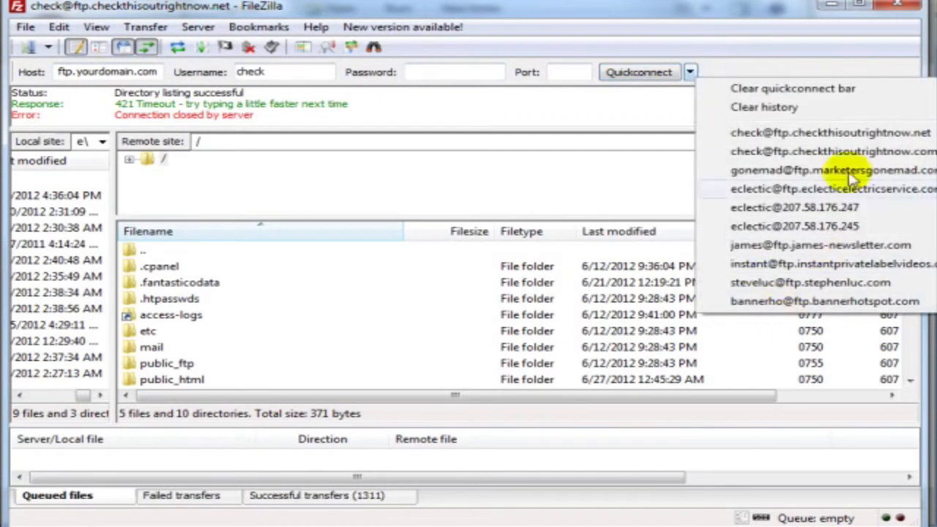
pyautogui.click(741, 16)
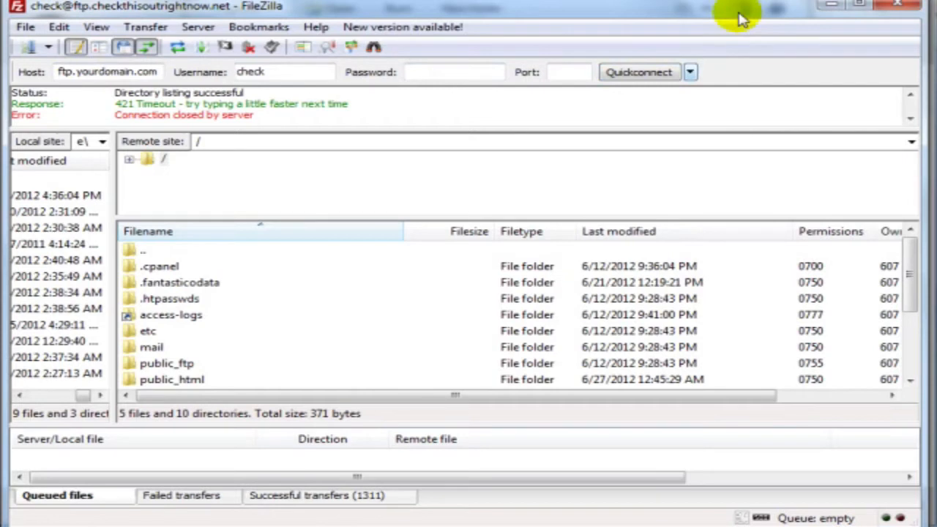
pyautogui.click(373, 216)
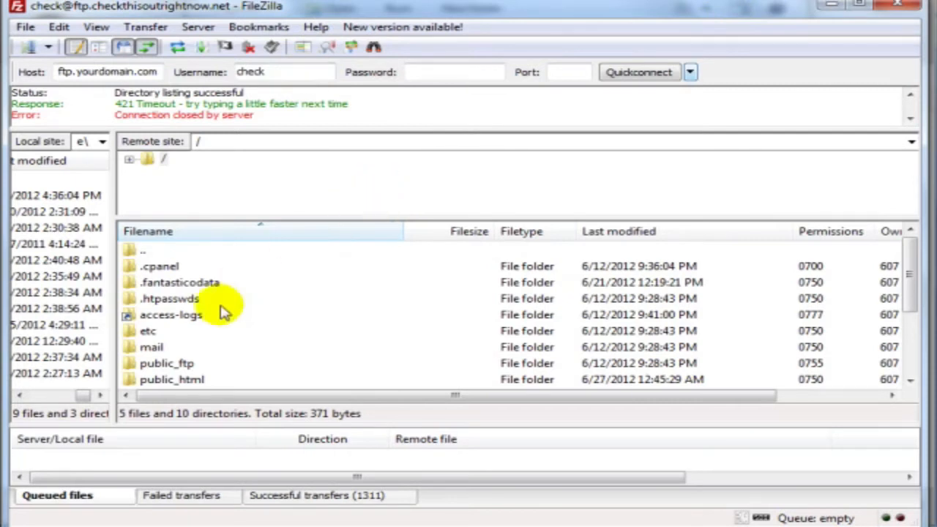
# Open the public_html folder on the remote site
pyautogui.click(192, 349)
pyautogui.scroll(-1, 241, 344)
pyautogui.click(297, 335)
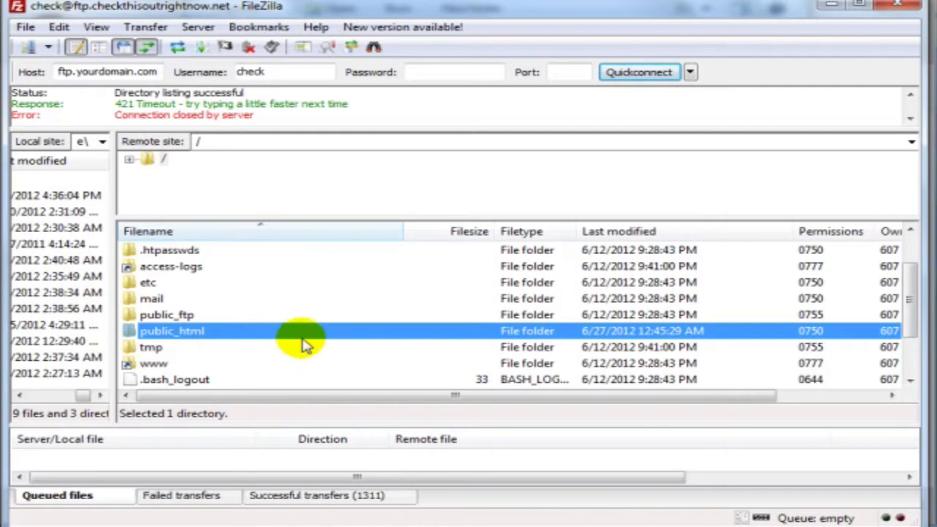
pyautogui.doubleClick(305, 338)
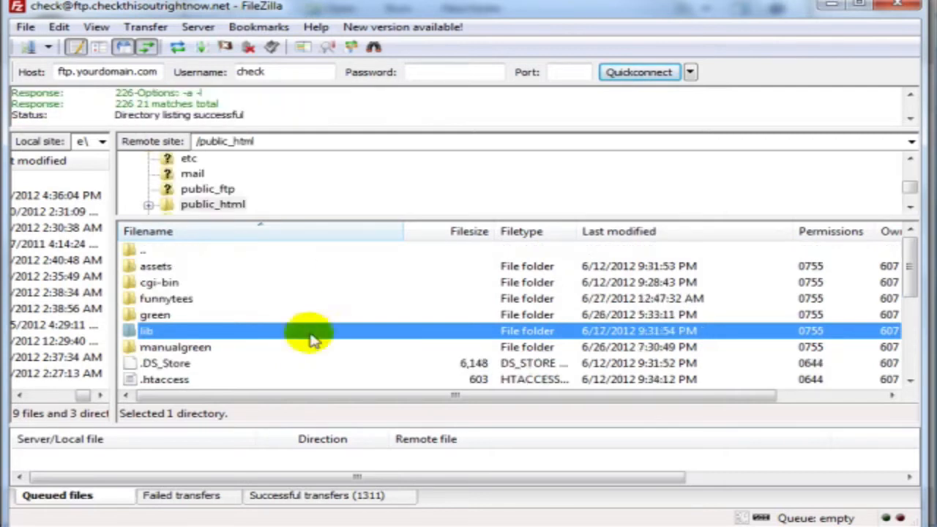
pyautogui.click(292, 362)
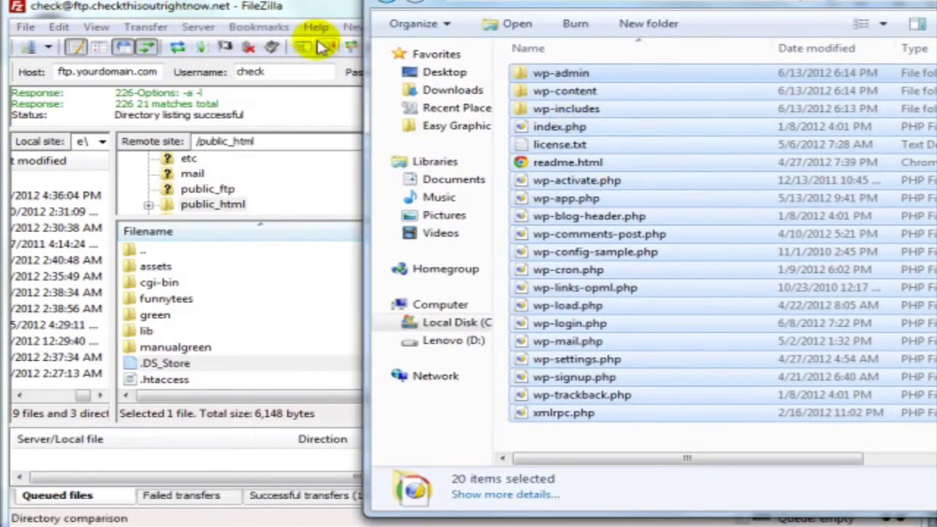
# Create a new directory named funnytshirts2 inside public_html on the remote site
pyautogui.click(319, 19)
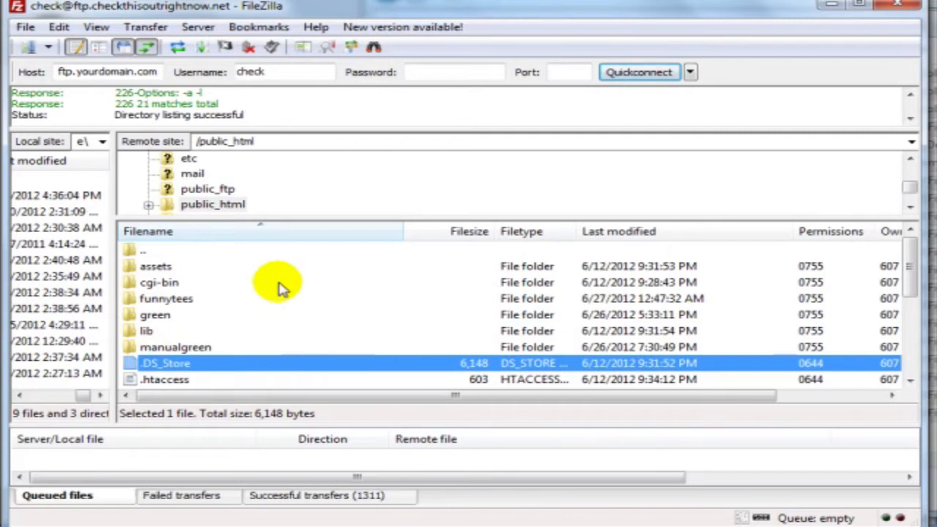
pyautogui.scroll(-1, 289, 300)
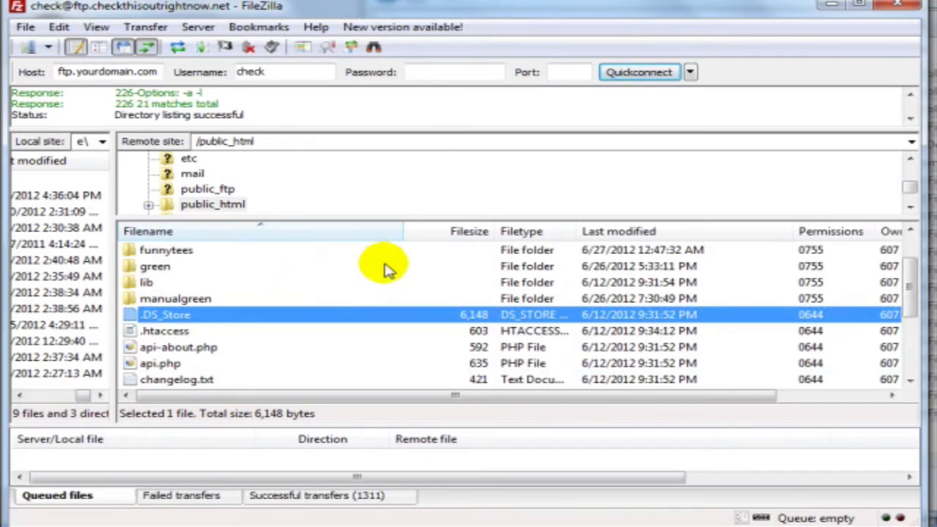
pyautogui.scroll(1, 345, 302)
pyautogui.scroll(-1, 345, 300)
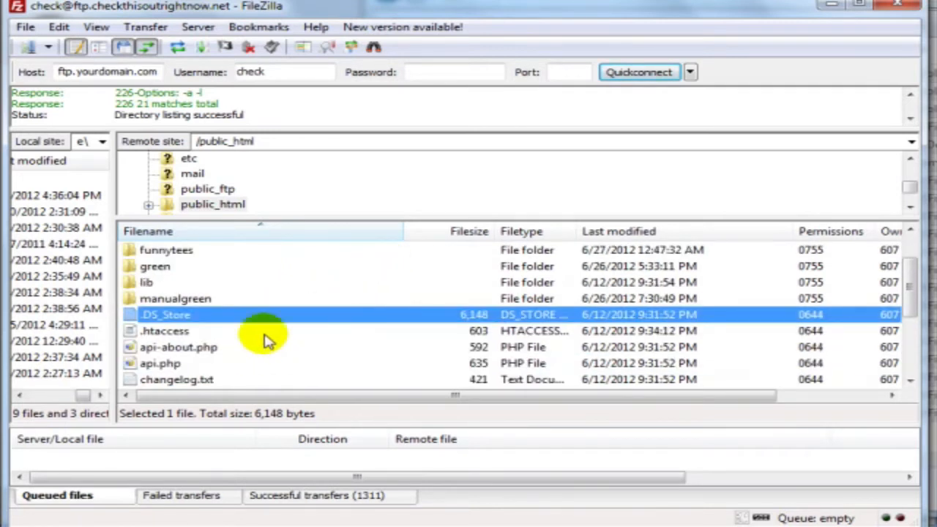
pyautogui.rightClick(265, 335)
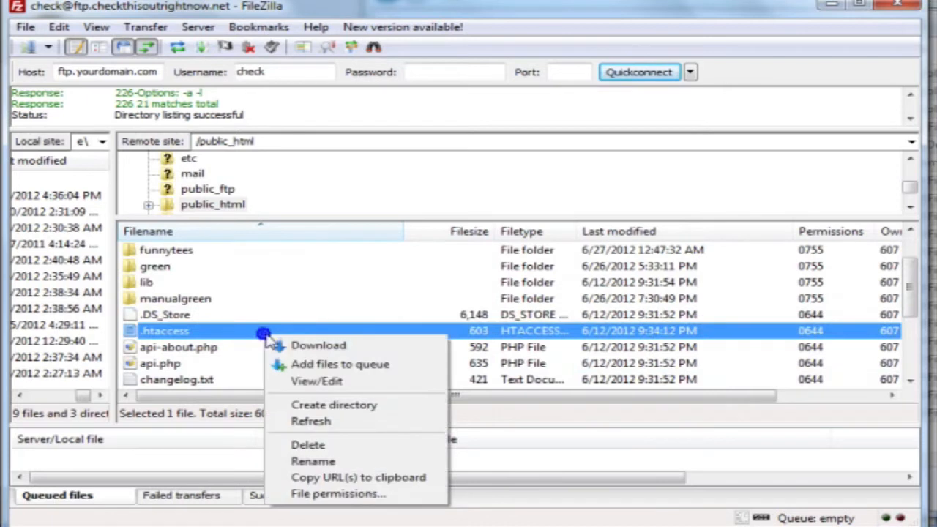
pyautogui.click(387, 407)
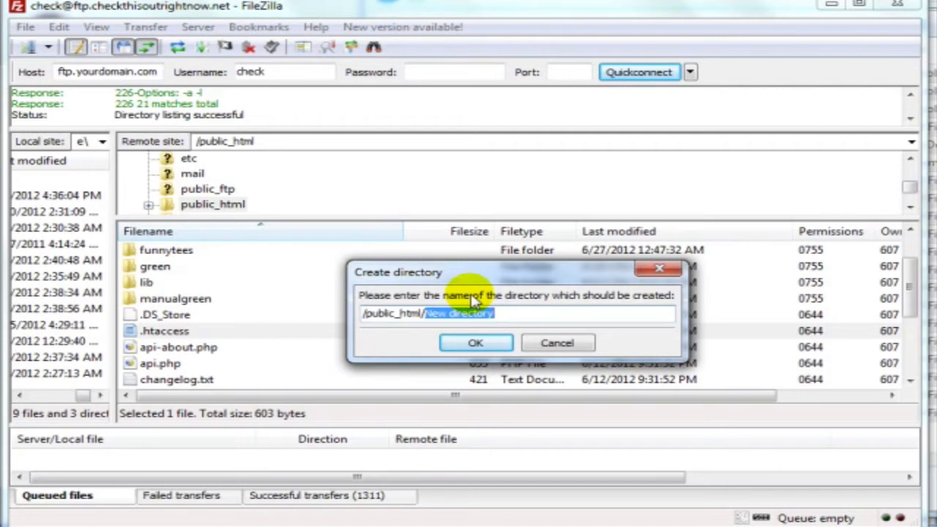
pyautogui.write('fu')
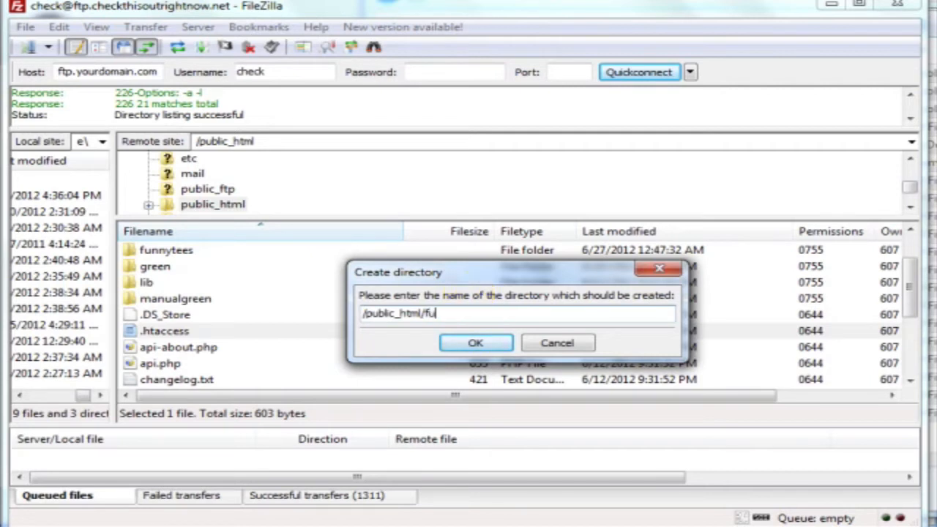
pyautogui.write('nnytshirts2')
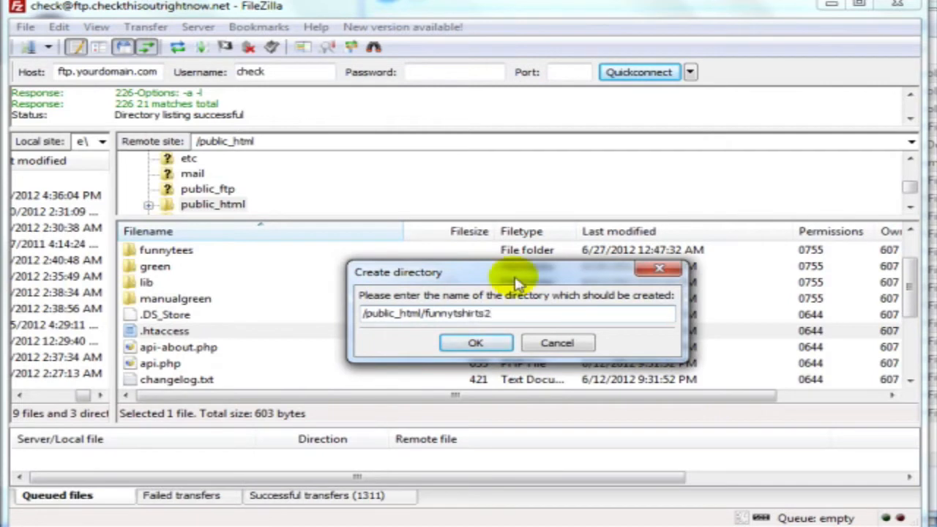
pyautogui.click(476, 342)
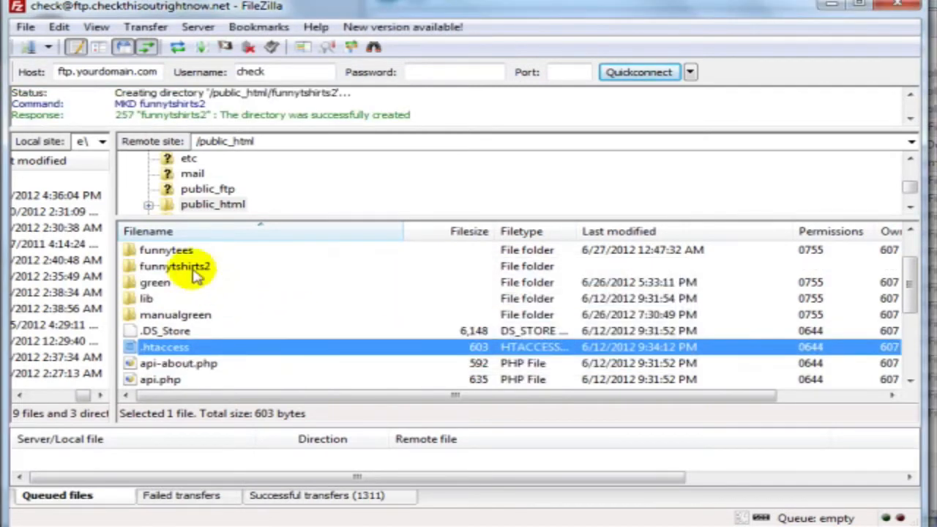
# Open the funnytshirts2 directory on the remote site and upload all the extracted WordPress files and folders into it
pyautogui.doubleClick(194, 270)
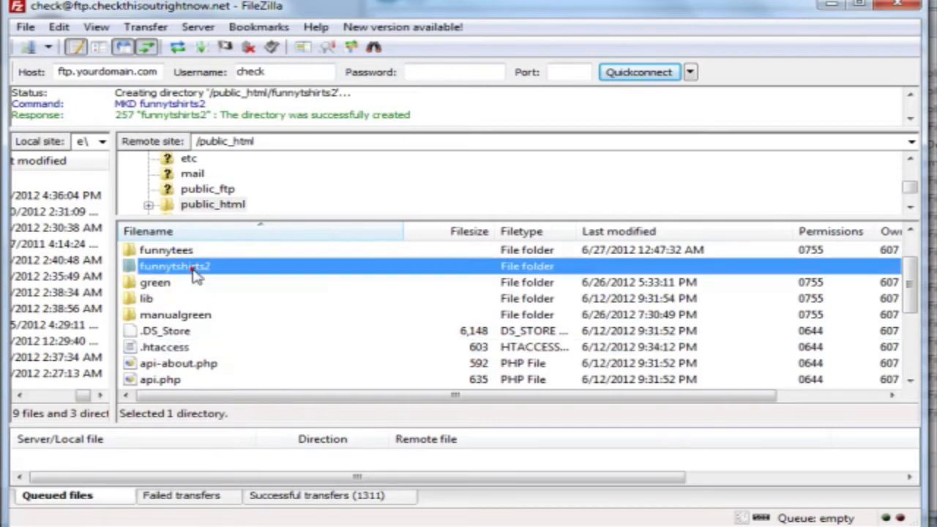
pyautogui.click(192, 525)
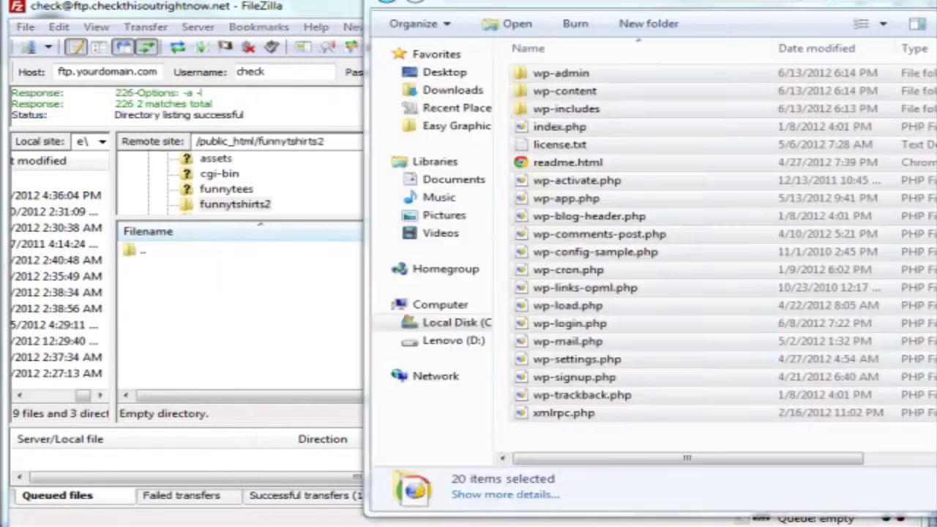
pyautogui.moveTo(659, 429); pyautogui.dragTo(564, 29)
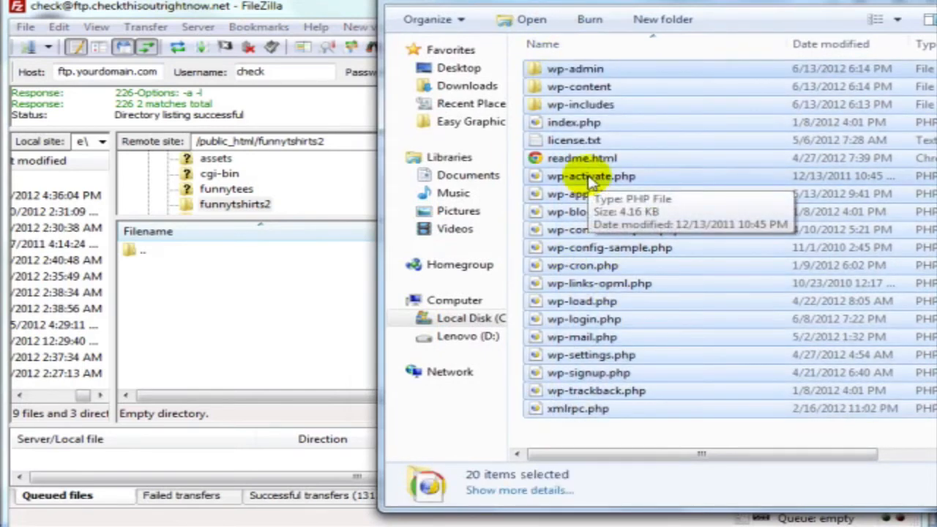
pyautogui.moveTo(590, 181); pyautogui.dragTo(280, 329)
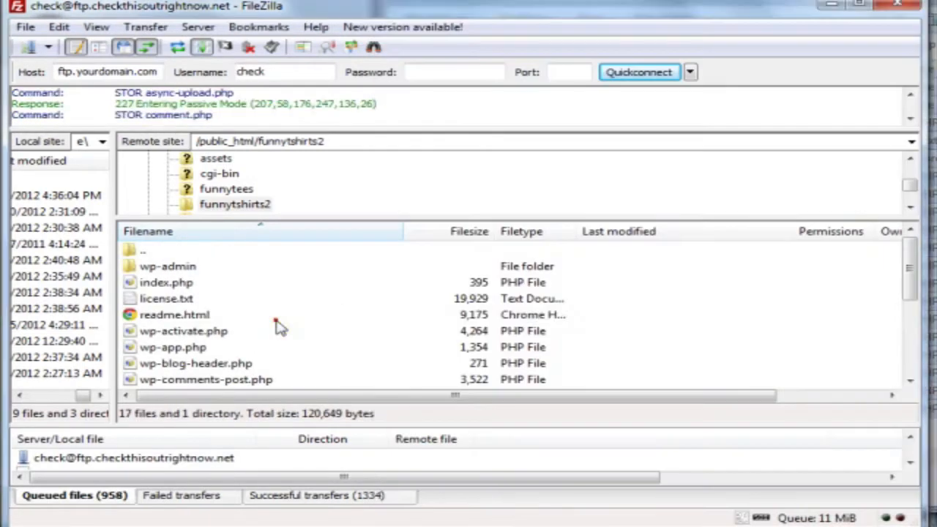
pyautogui.click(278, 316)
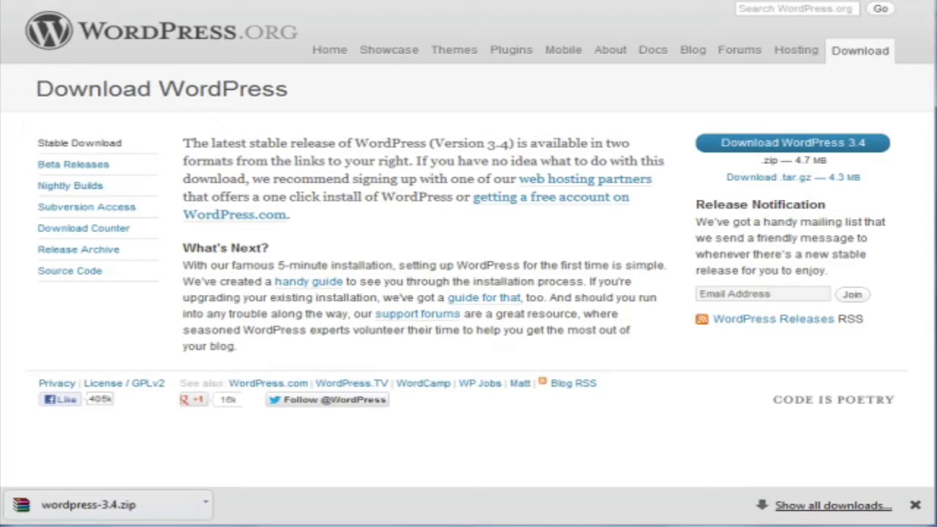
# Open the hosting account's cPanel in a new browser tab and launch the MySQL Database Wizard
pyautogui.hotkey('ctrl', 't')
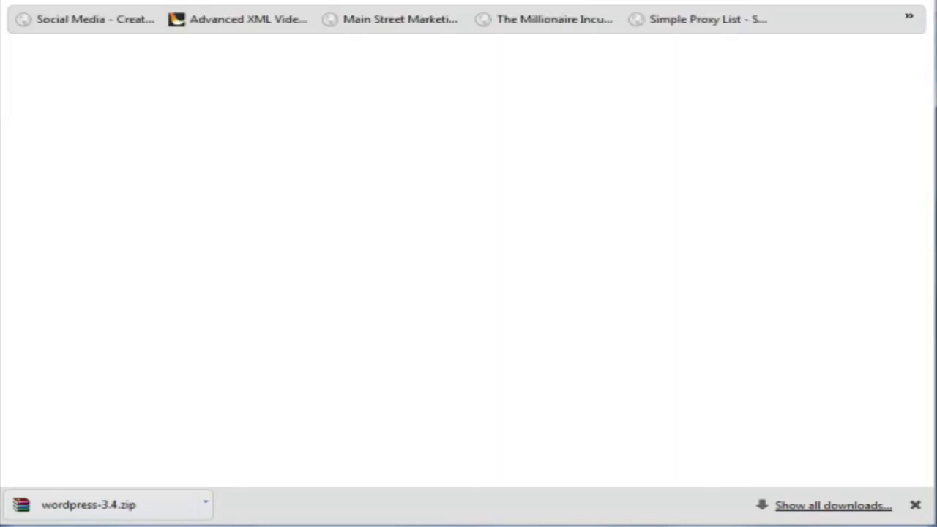
pyautogui.write('chek')
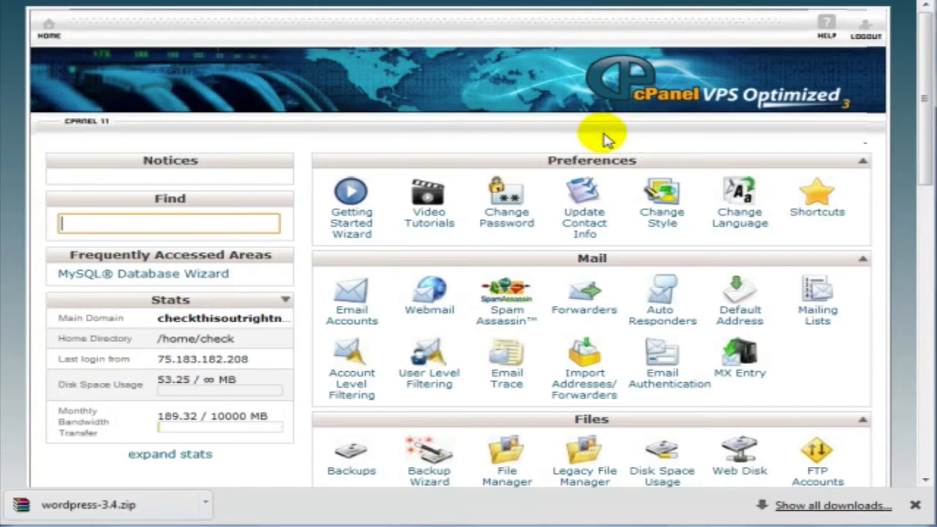
pyautogui.scroll(-7, 607, 139)
pyautogui.scroll(-3, 518, 144)
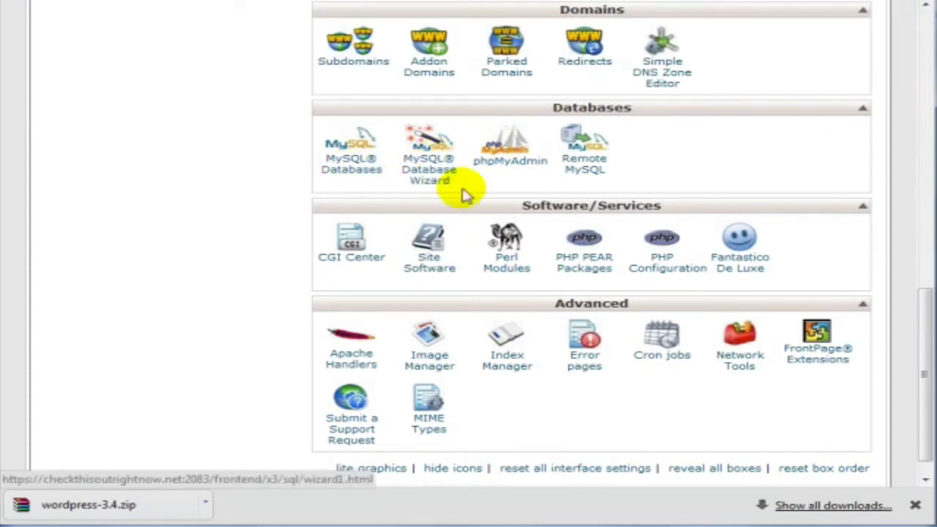
pyautogui.click(915, 506)
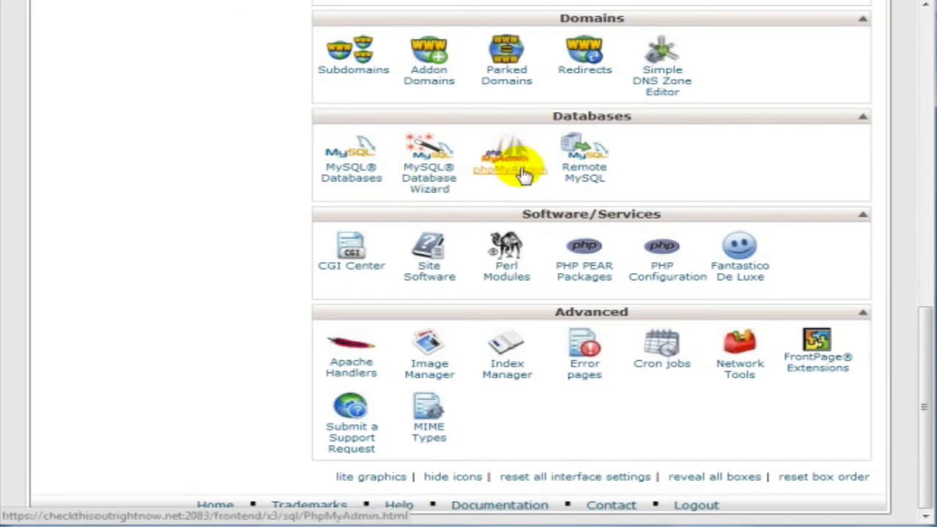
pyautogui.click(423, 191)
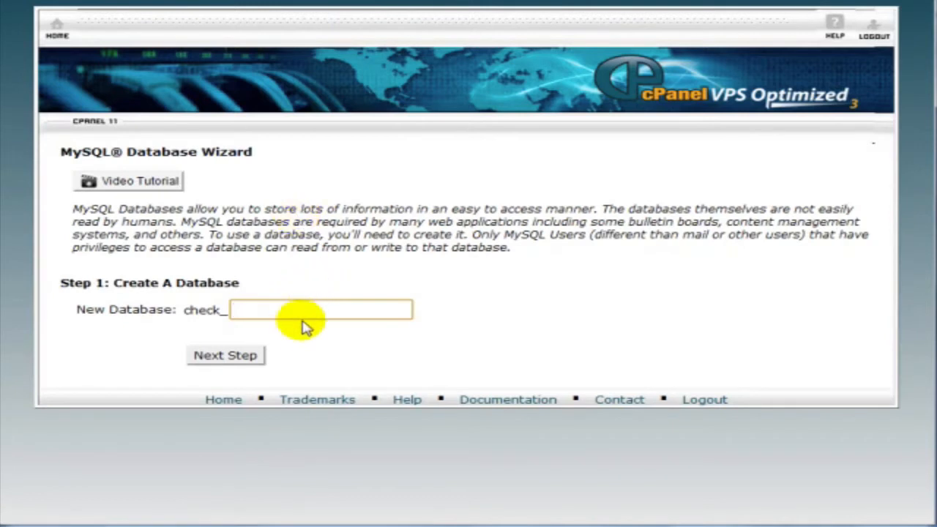
# Create a new database with the name funnytshirts2 after the check_ prefix
pyautogui.write('funny')
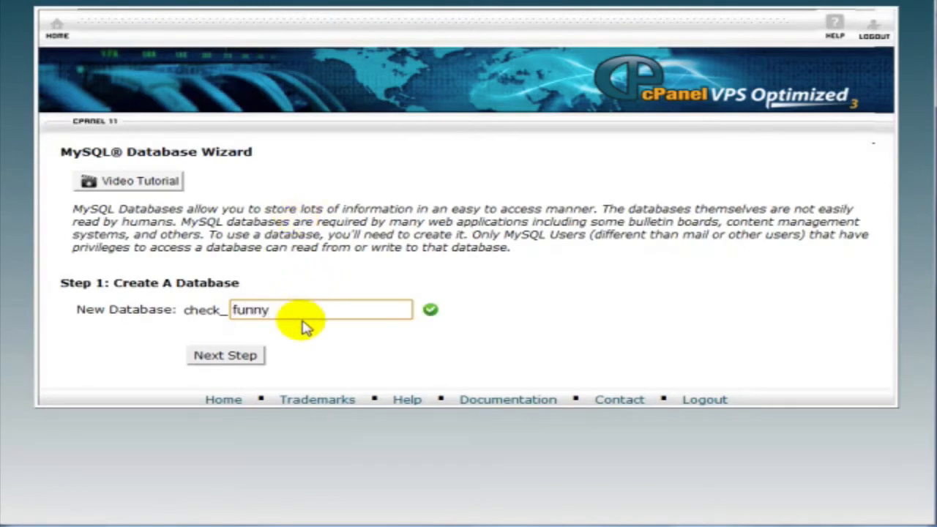
pyautogui.write('tshirts2')
pyautogui.hotkey('ctrl', 'a')
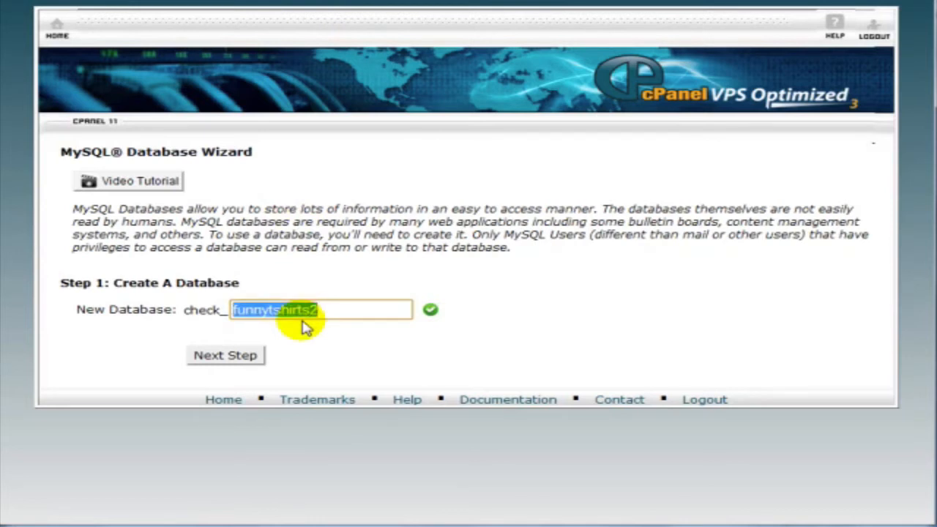
pyautogui.click(253, 356)
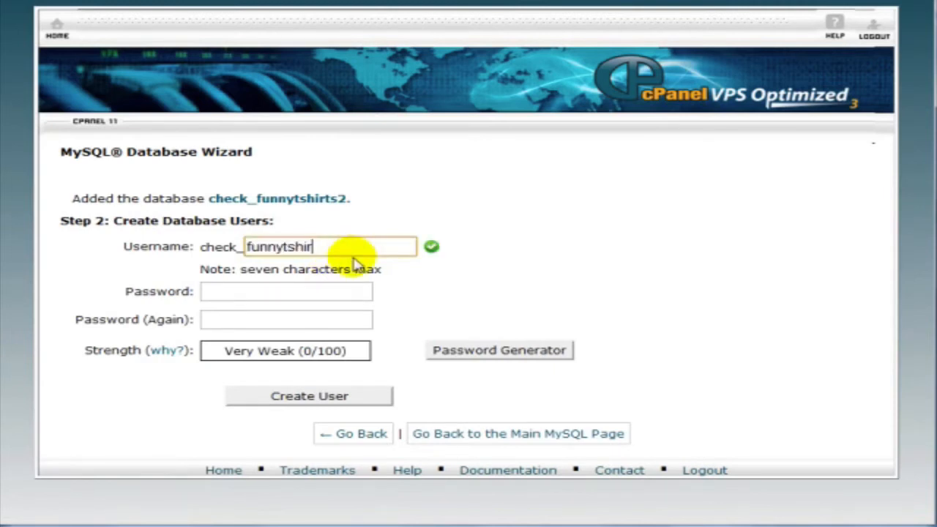
# Set the new database user's name to funny2 after the check_ prefix
pyautogui.press('BackSpace')
pyautogui.press('BackSpace')
pyautogui.press('BackSpace')
pyautogui.press('BackSpace')
pyautogui.press('BackSpace')
pyautogui.write('2')
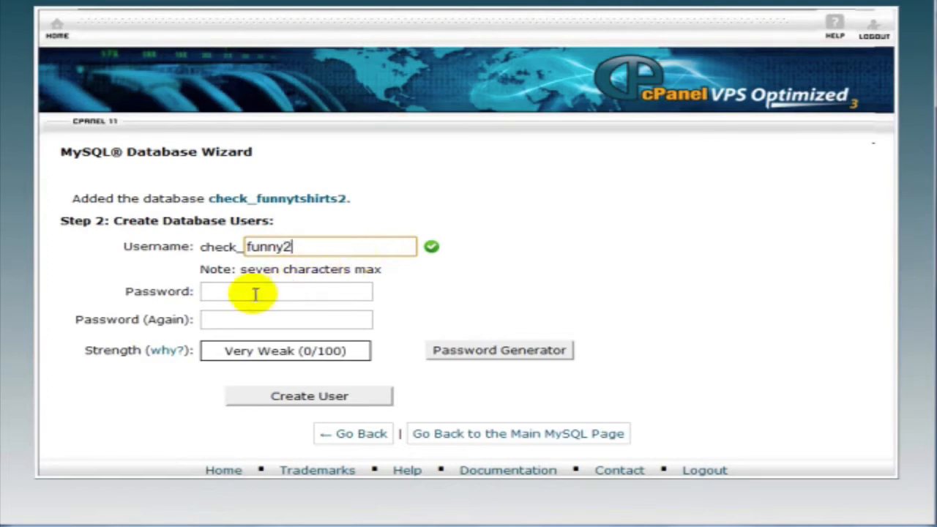
# Generate a password, copy it, apply it to both password fields and create the database user
pyautogui.click(544, 350)
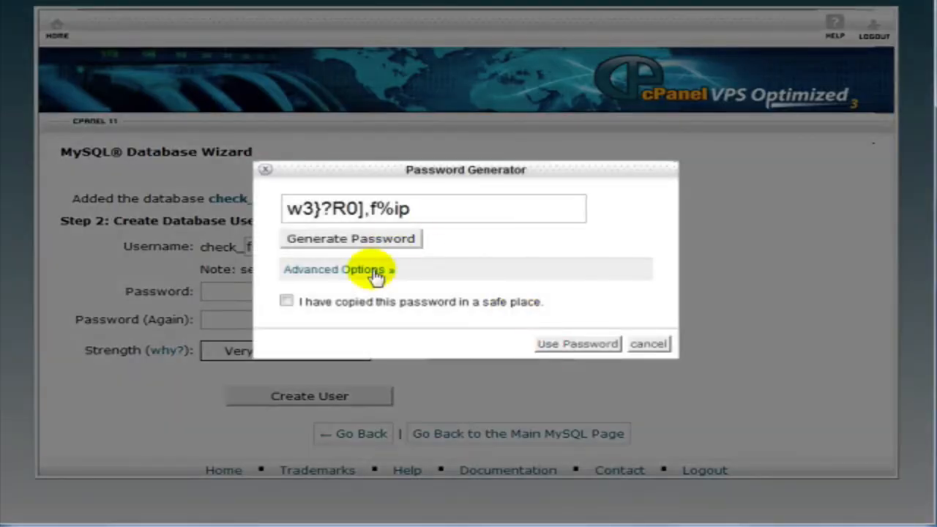
pyautogui.click(289, 301)
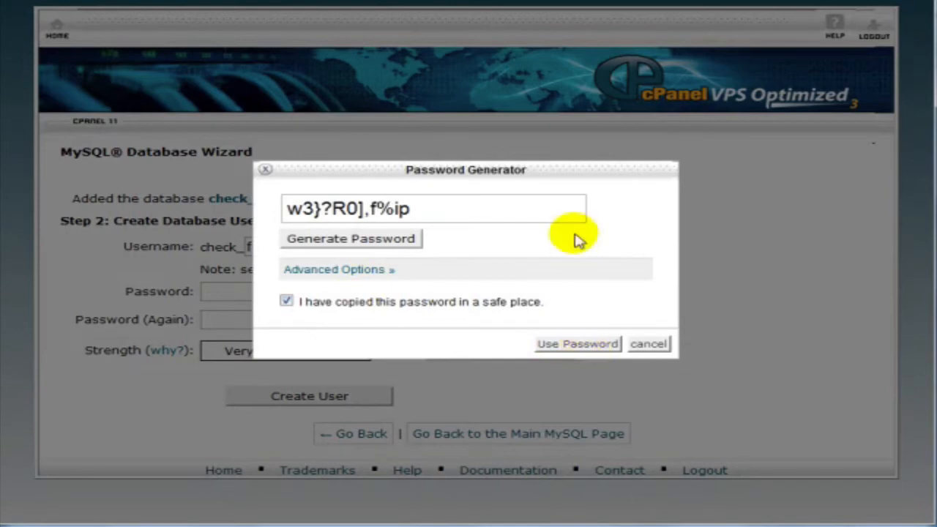
pyautogui.click(559, 206)
pyautogui.hotkey('ctrl', 'a')
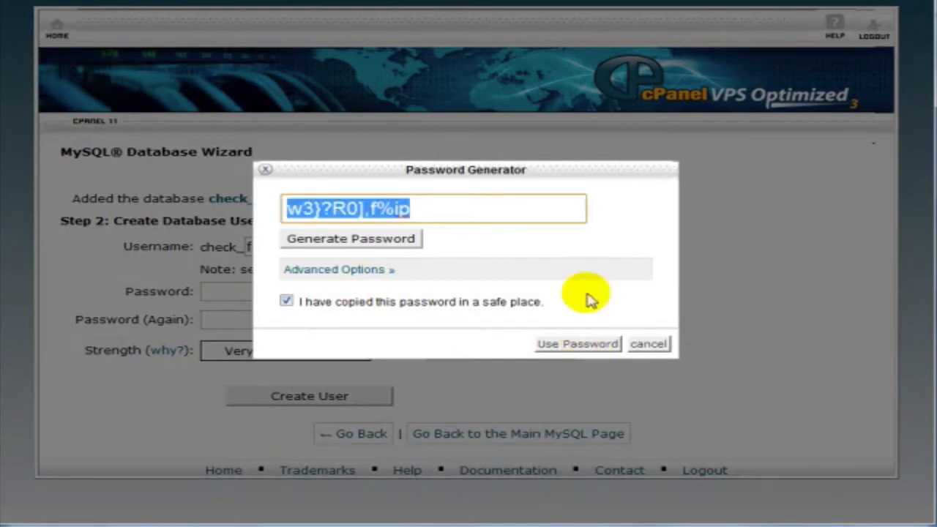
pyautogui.click(574, 344)
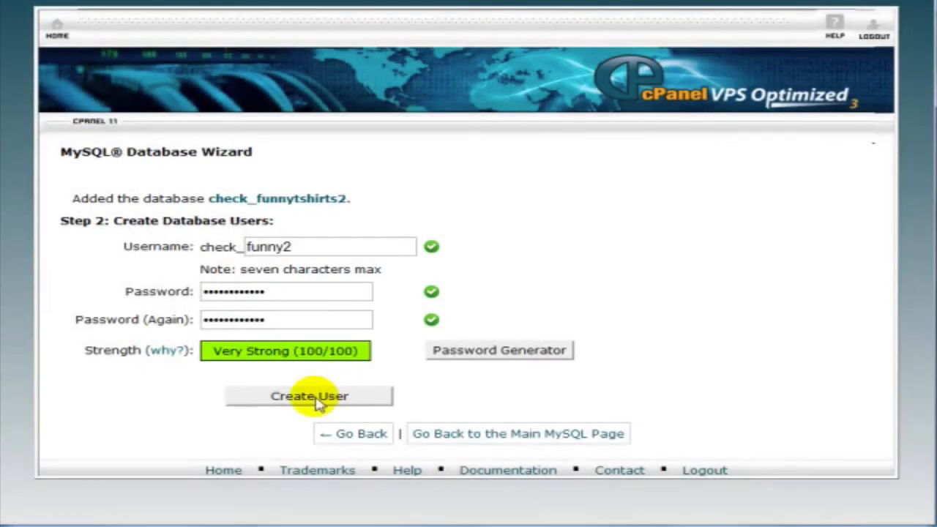
pyautogui.click(317, 400)
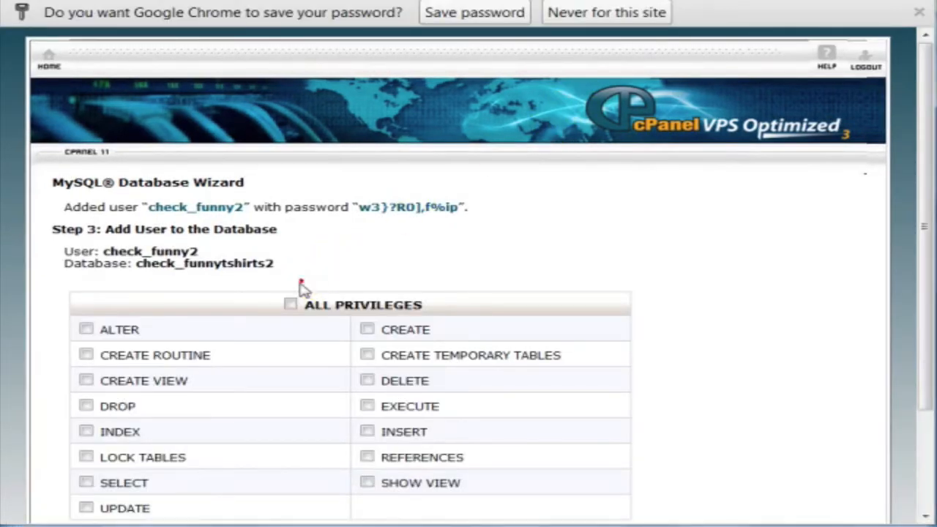
# Grant the new user all privileges on the database and complete the wizard
pyautogui.click(289, 305)
pyautogui.scroll(-3, 293, 300)
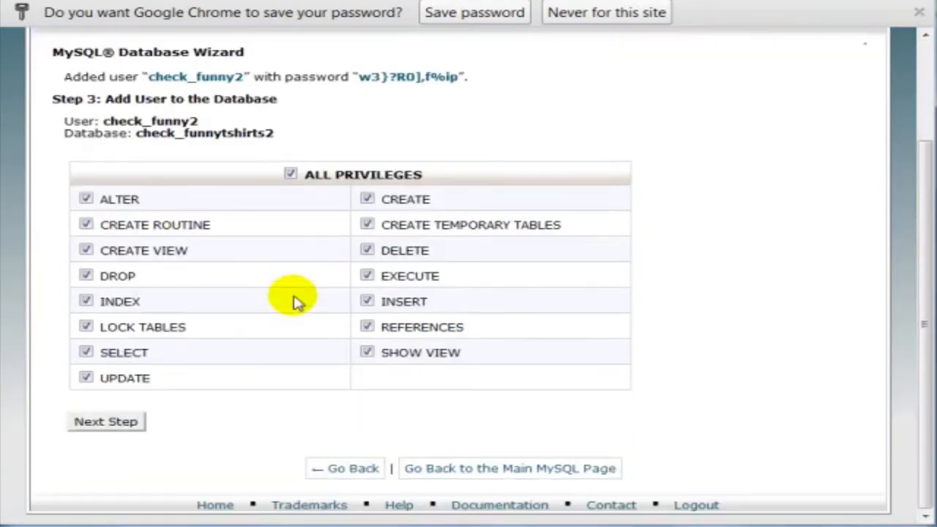
pyautogui.click(124, 422)
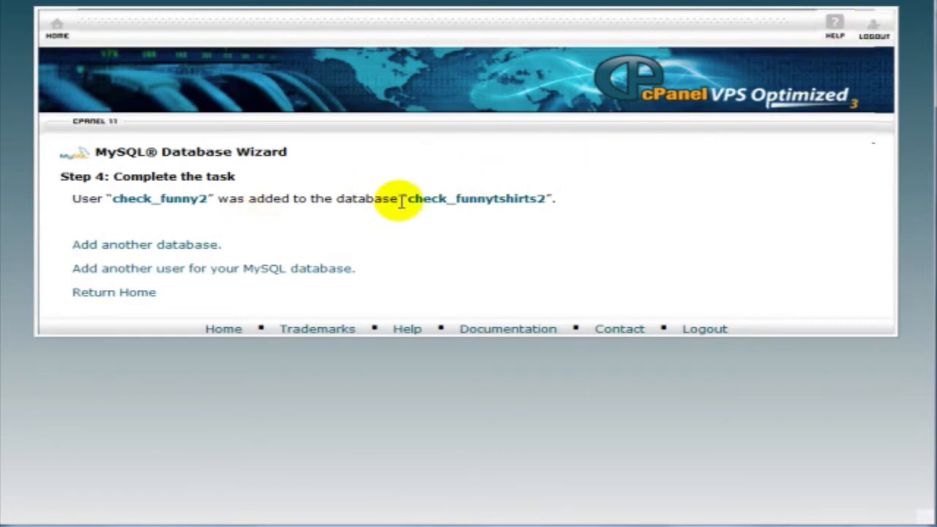
# Copy the database name check_funnytshirts2 and the database username check_funny2 from the wizard's completion page for reference
pyautogui.moveTo(407, 199); pyautogui.dragTo(543, 198)
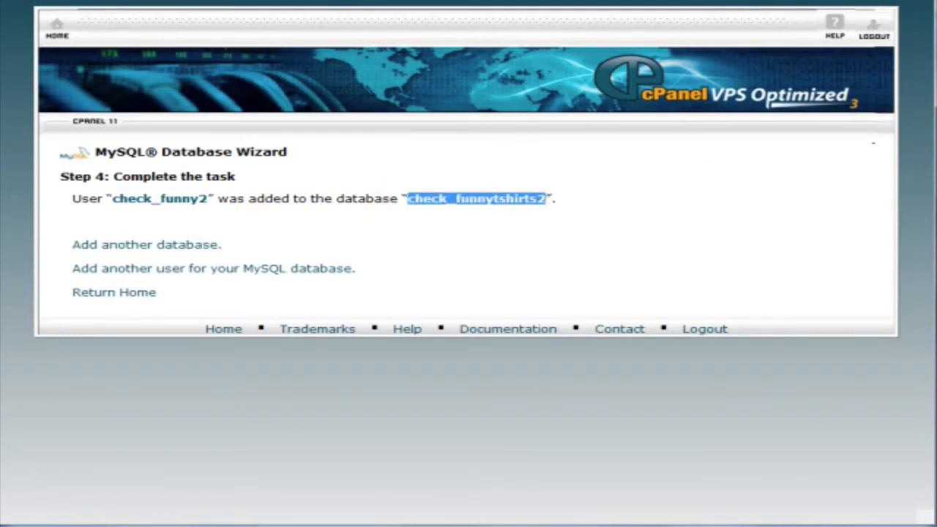
pyautogui.hotkey('alt', 'Tab')
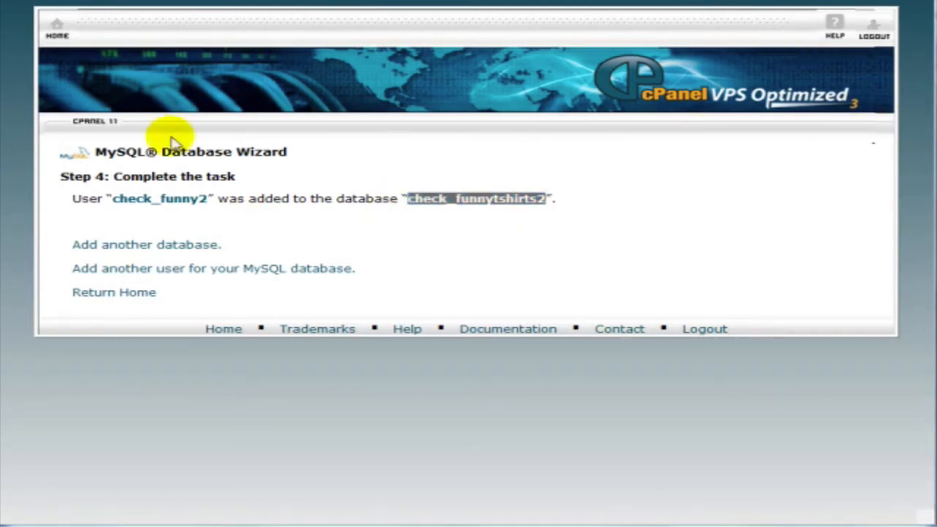
pyautogui.moveTo(114, 197); pyautogui.dragTo(205, 200)
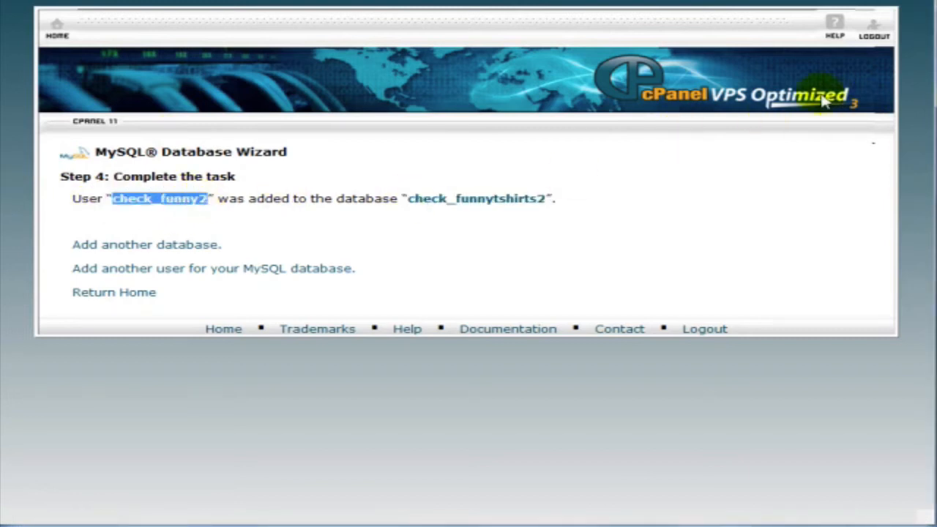
pyautogui.hotkey('alt', 'Tab')
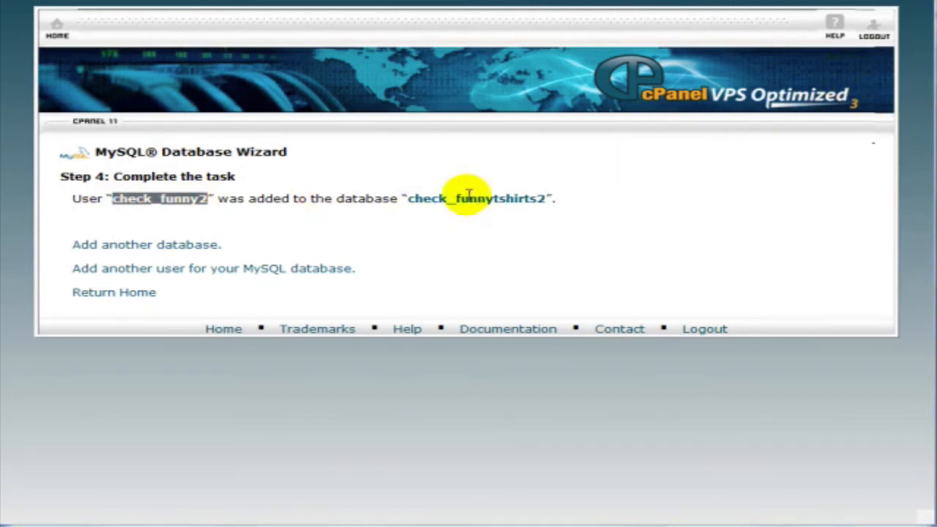
pyautogui.moveTo(415, 199); pyautogui.dragTo(524, 199)
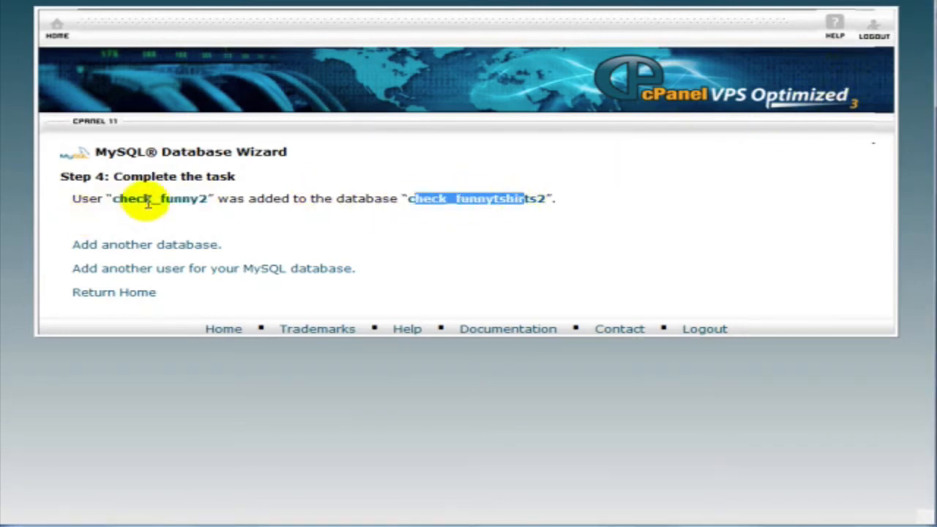
pyautogui.moveTo(114, 198); pyautogui.dragTo(210, 198)
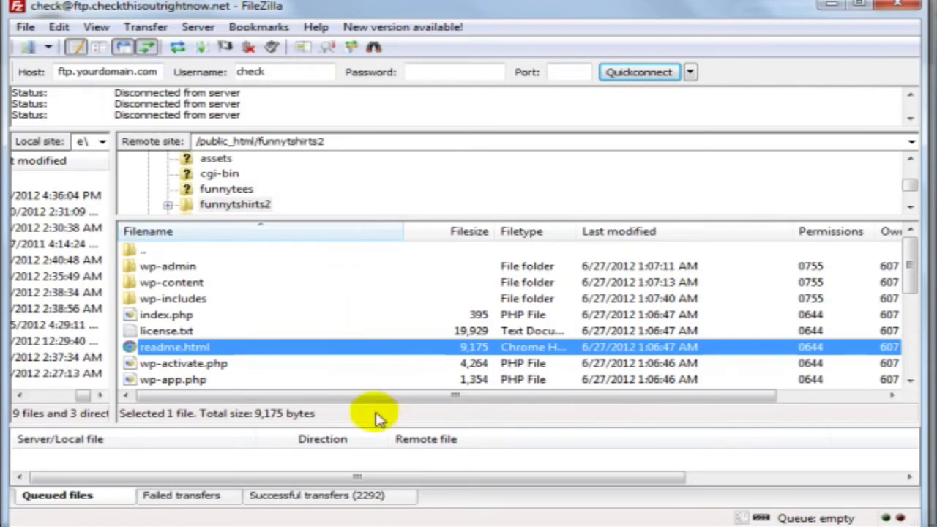
# Switch to FileZilla and make the transfer queue area slightly taller
pyautogui.moveTo(384, 426); pyautogui.dragTo(414, 359)
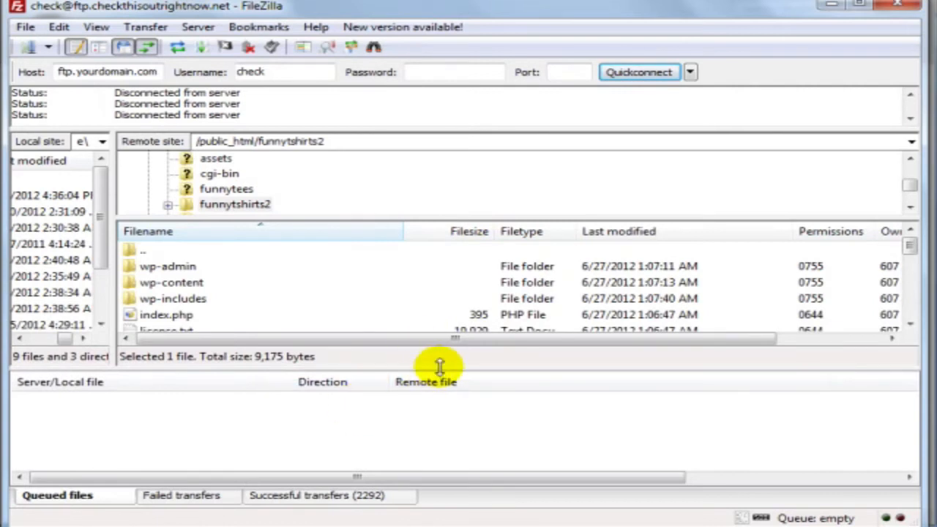
pyautogui.moveTo(442, 368); pyautogui.dragTo(446, 395)
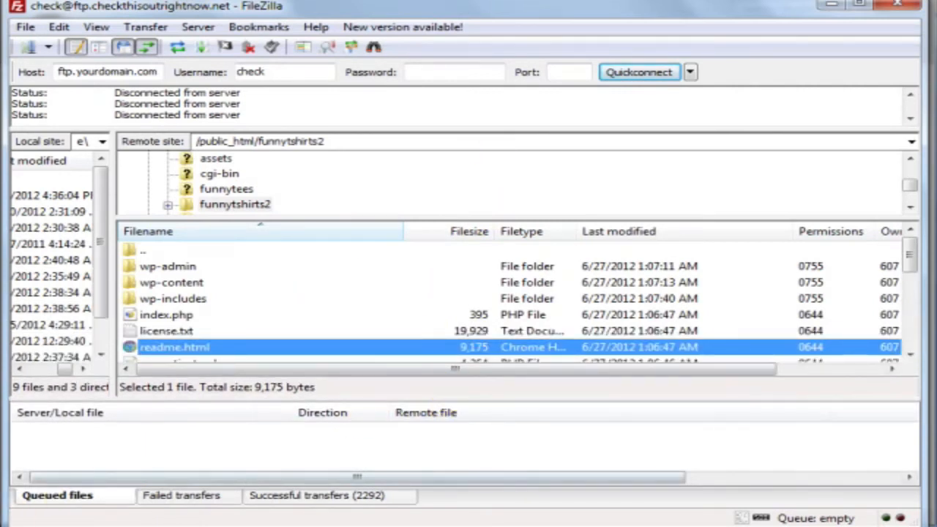
# Switch to the Windows Explorer window holding the extracted WordPress files and move it fully into view
pyautogui.click(7, 525)
pyautogui.click(161, 468)
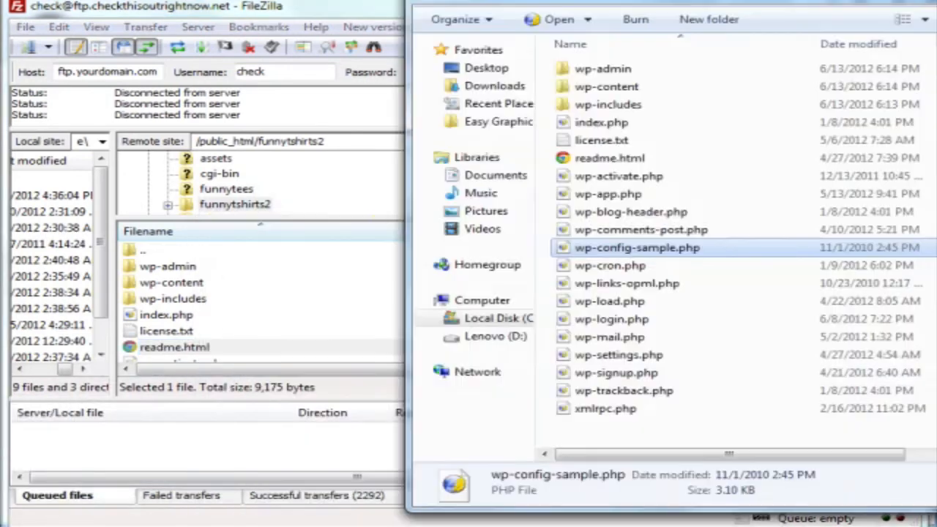
pyautogui.moveTo(625, 3); pyautogui.dragTo(411, 0)
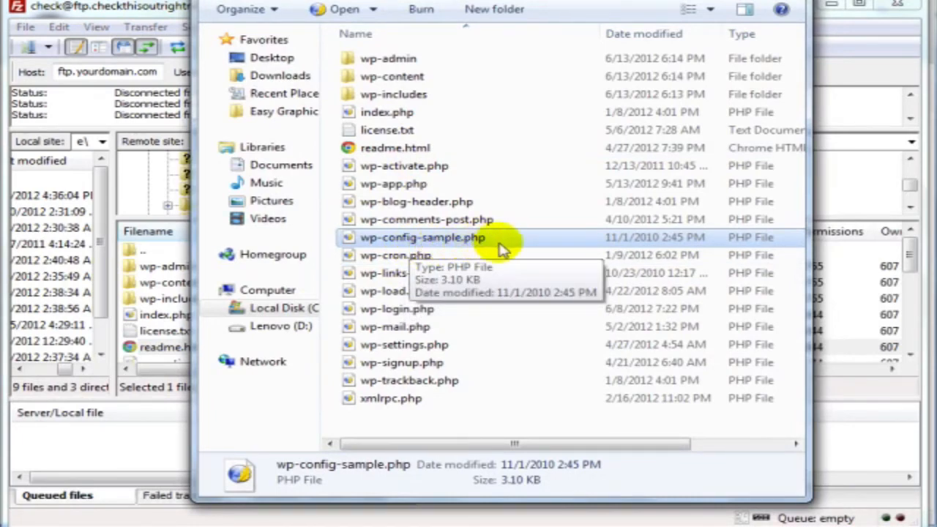
# Rename wp-config-sample.php in the extracted WordPress folder to wp-config.php
pyautogui.click(442, 247)
pyautogui.rightClick(442, 248)
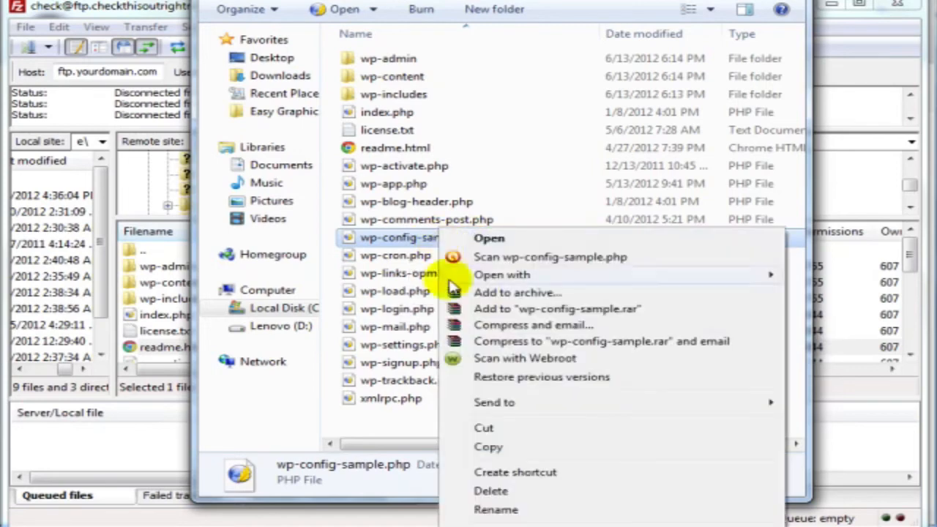
pyautogui.click(480, 511)
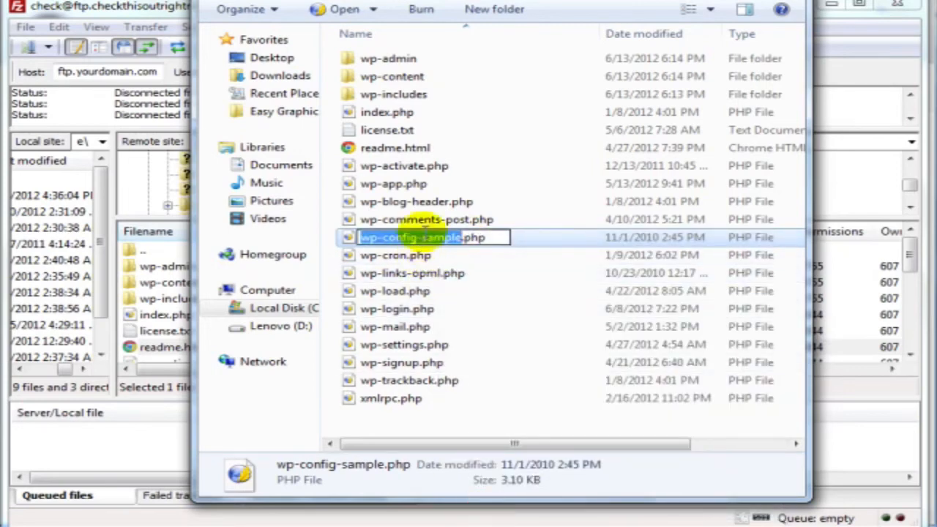
pyautogui.click(415, 237)
pyautogui.press('Delete')
pyautogui.press('Delete')
pyautogui.press('Delete')
pyautogui.press('Delete')
pyautogui.press('Delete')
pyautogui.press('Delete')
pyautogui.press('Delete')
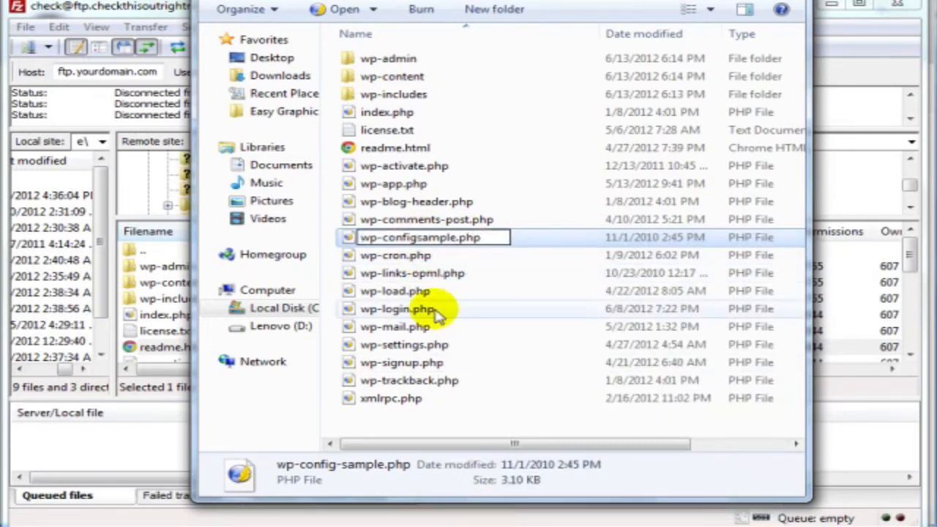
pyautogui.press('Delete')
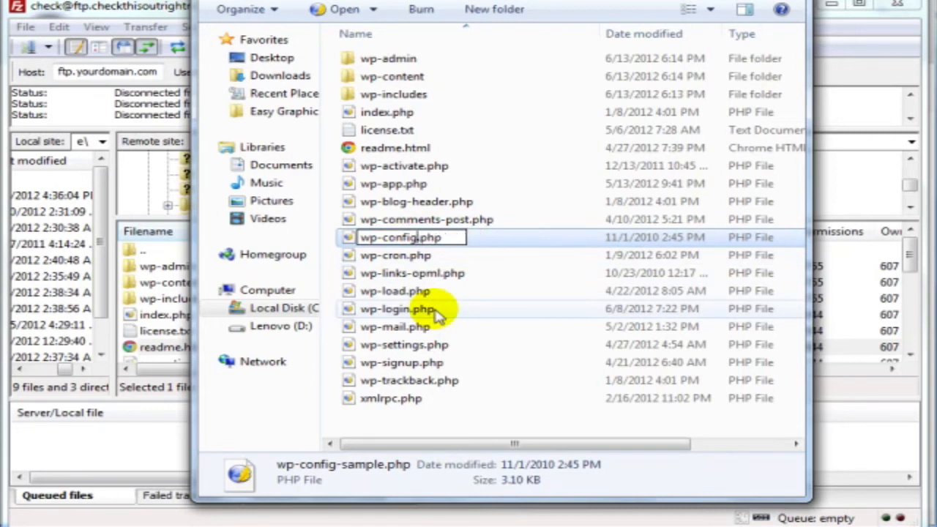
pyautogui.press('Return')
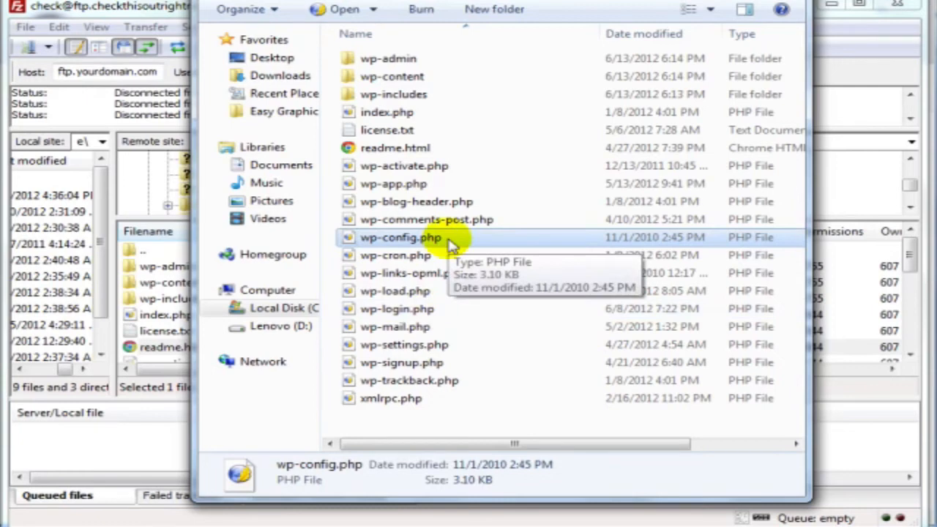
# Open wp-config.php in Notepad and move its window fully into view
pyautogui.rightClick(360, 245)
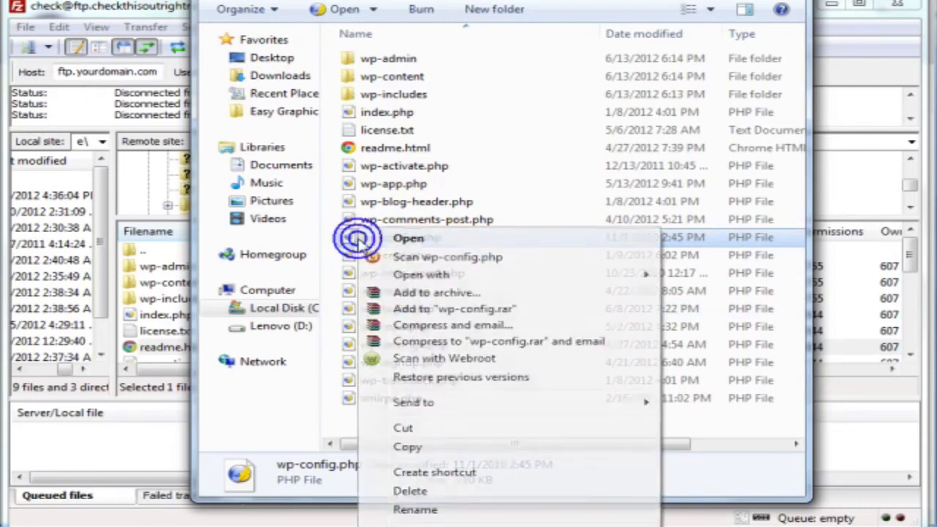
pyautogui.moveTo(399, 277)
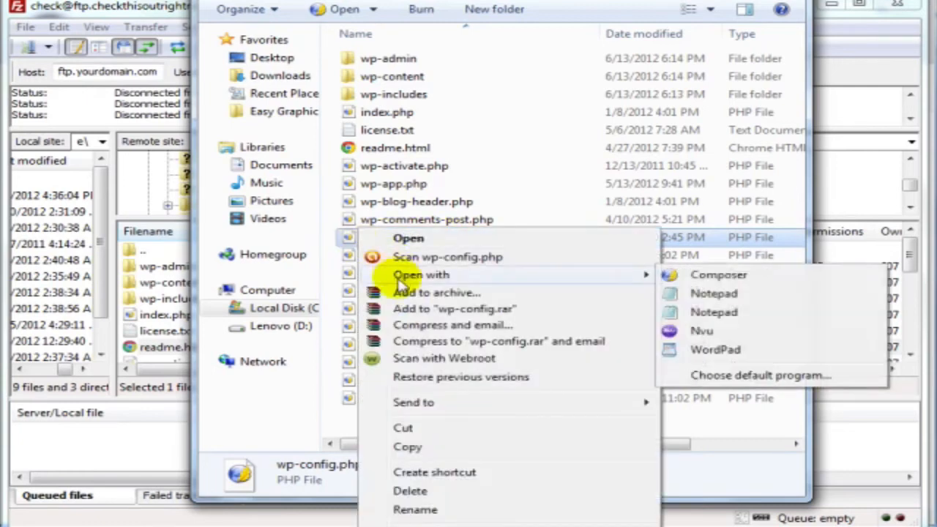
pyautogui.click(751, 294)
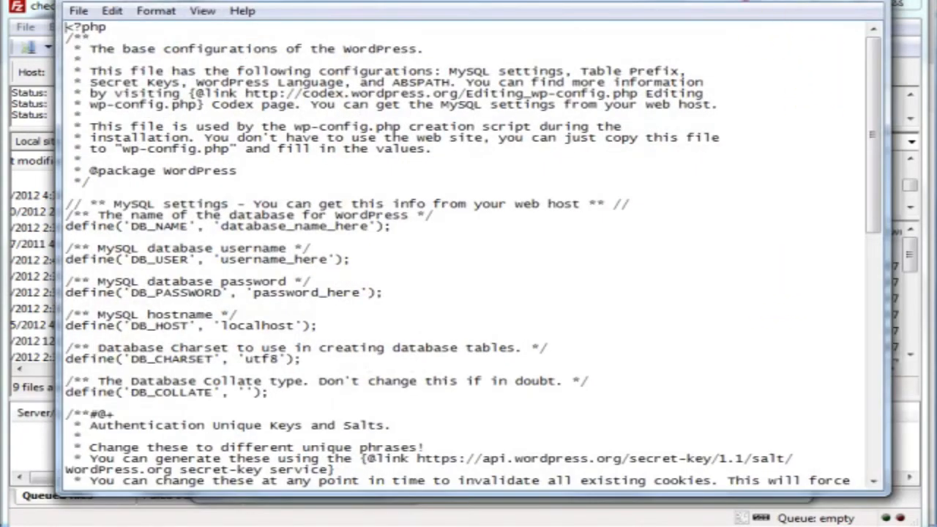
pyautogui.moveTo(746, 0); pyautogui.dragTo(753, 26)
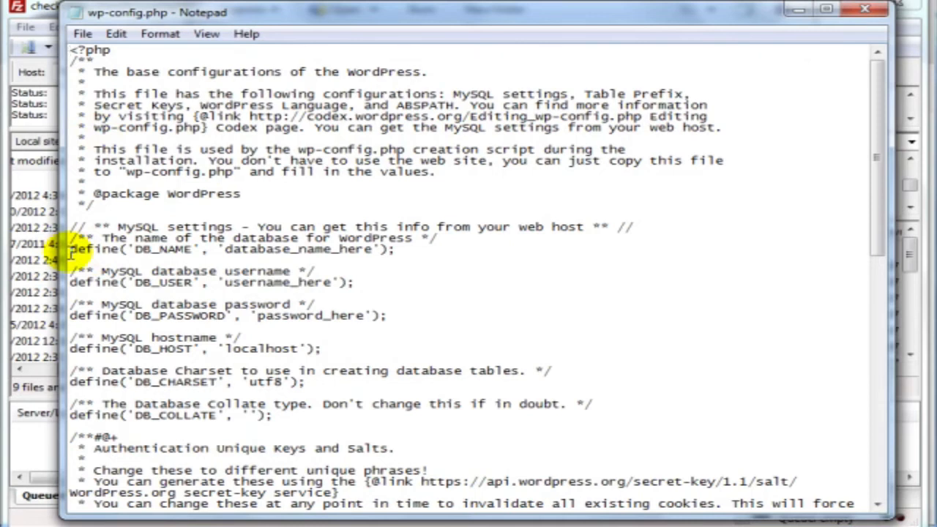
# Replace the DB_NAME placeholder in the MySQL settings with check_funnytshirts2
pyautogui.moveTo(70, 250); pyautogui.dragTo(386, 316)
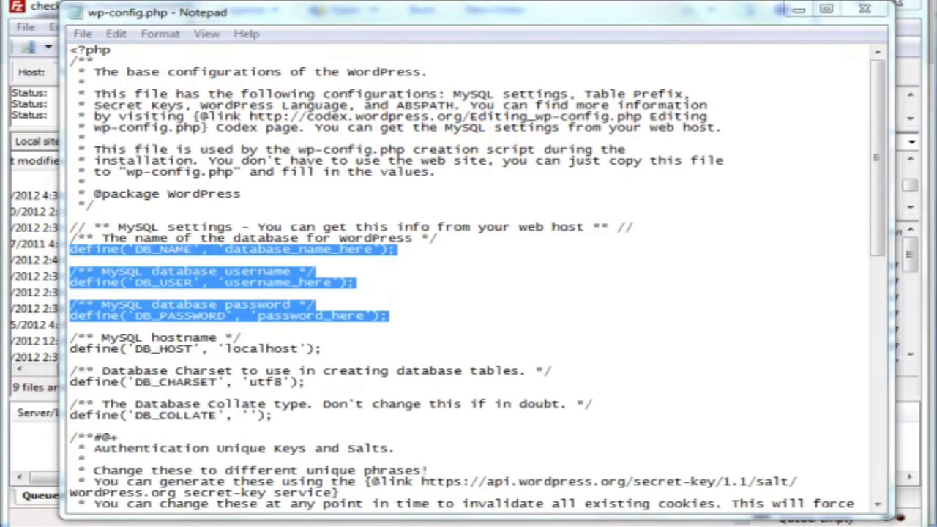
pyautogui.click(293, 241)
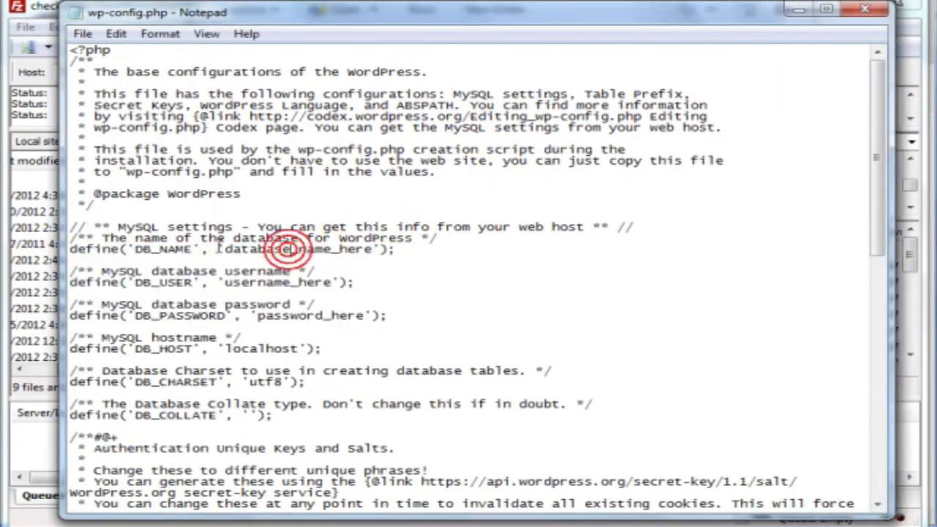
pyautogui.moveTo(220, 249); pyautogui.dragTo(374, 249)
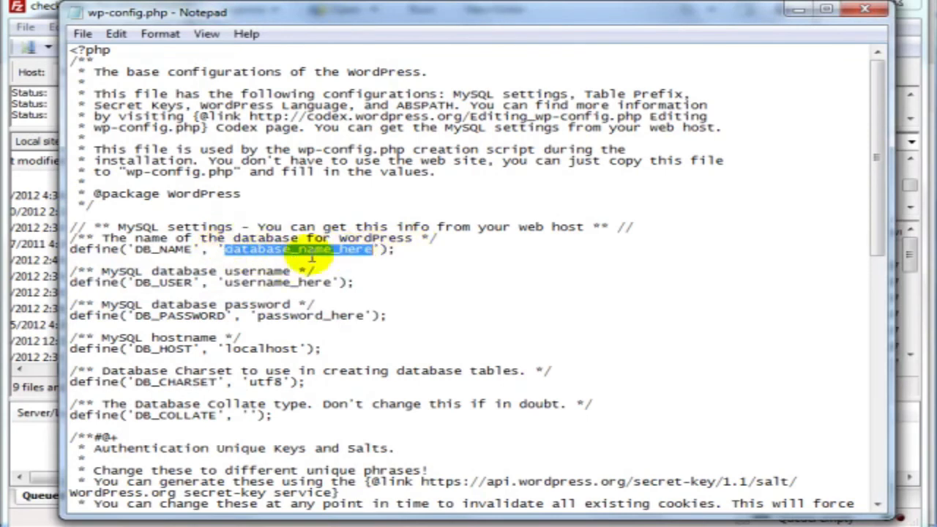
pyautogui.write('check_funnytshirts2')
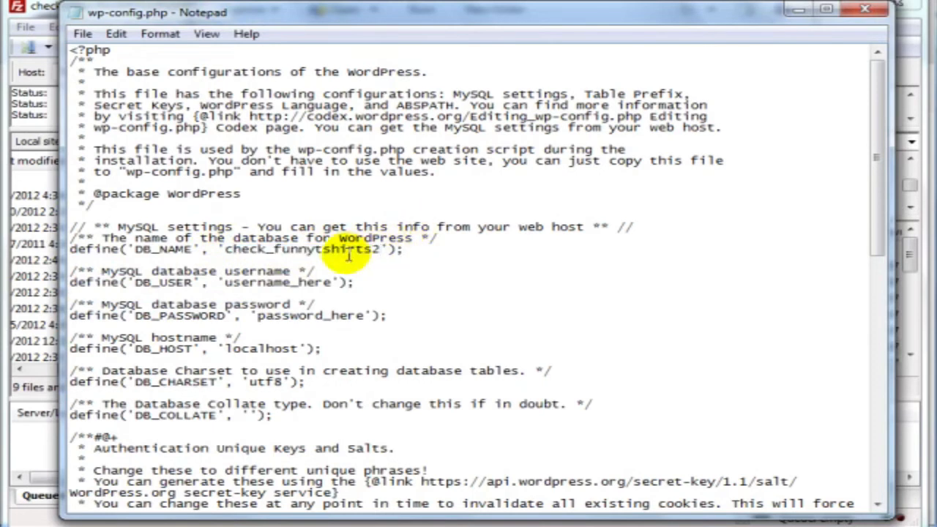
# Replace the DB_USER placeholder with the database username check_funny2
pyautogui.click(935, 73)
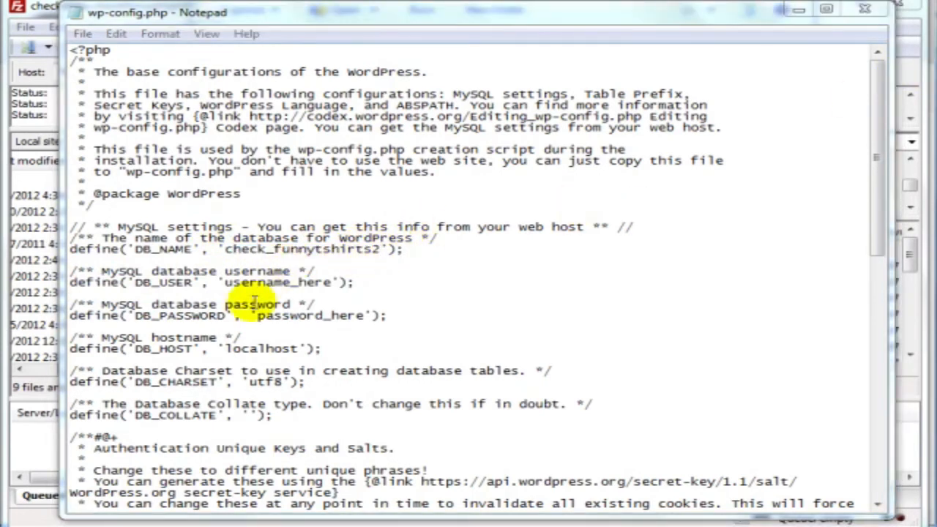
pyautogui.moveTo(224, 282); pyautogui.dragTo(325, 281)
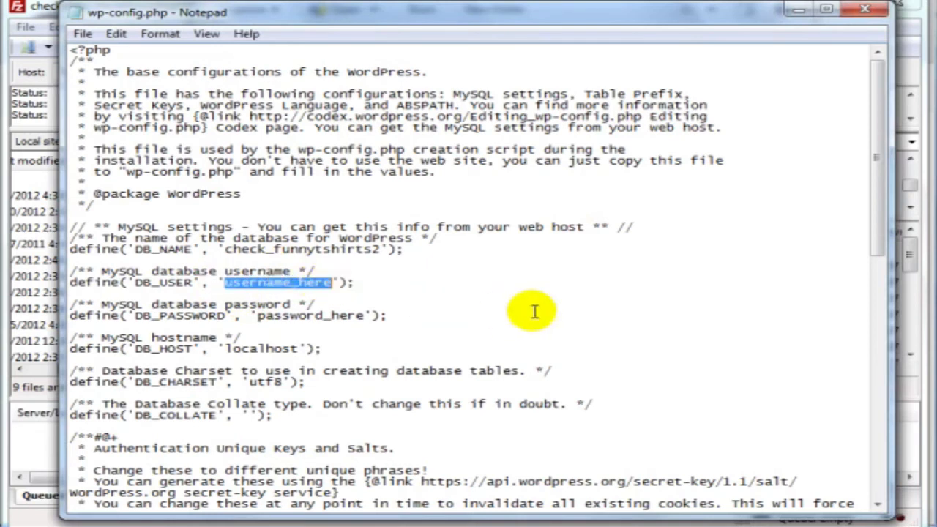
pyautogui.write('check_funny2')
# Replace the DB_PASSWORD placeholder with the database user's password, then close wp-config.php with its changes saved
pyautogui.click(936, 73)
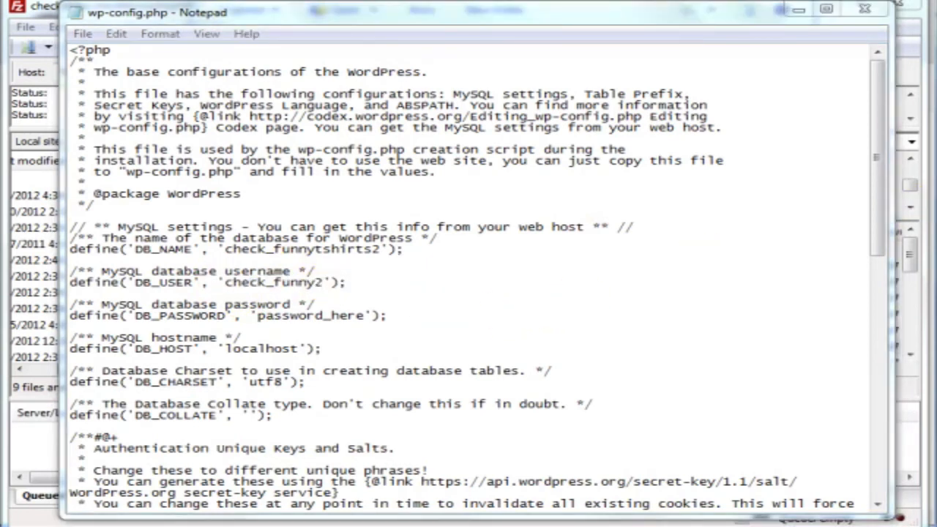
pyautogui.moveTo(257, 315); pyautogui.dragTo(374, 313)
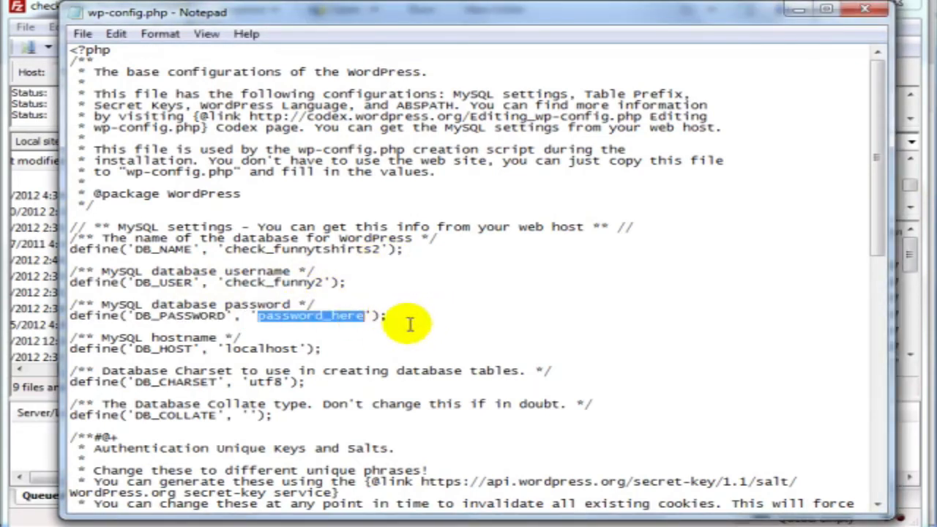
pyautogui.hotkey('ctrl', 'v')
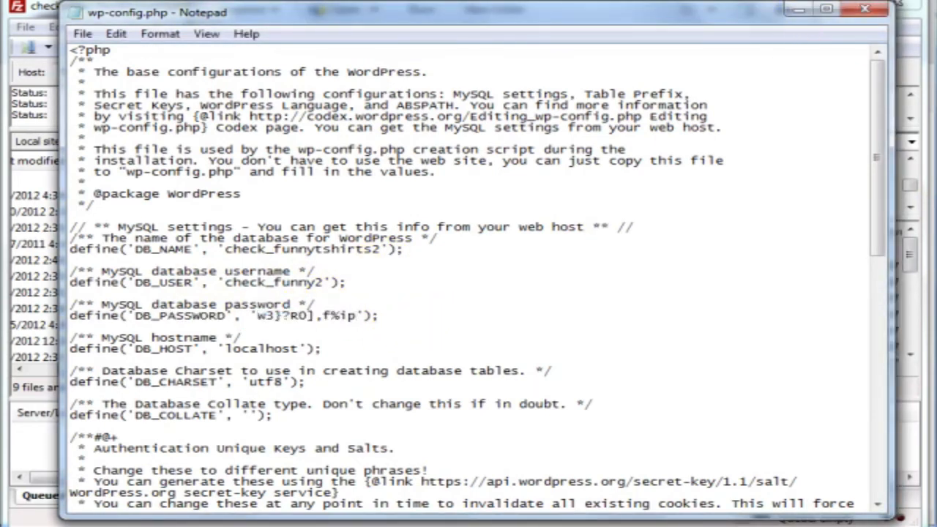
pyautogui.click(865, 11)
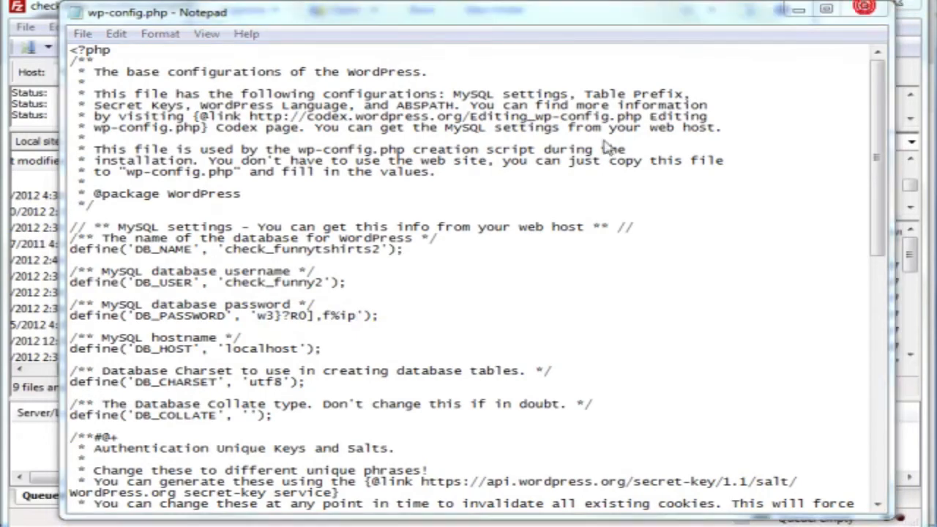
pyautogui.click(465, 275)
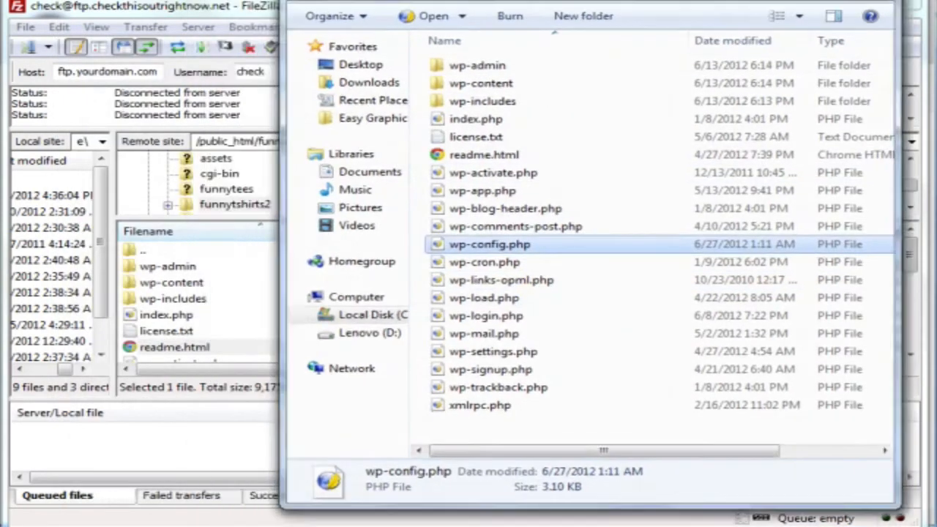
# Move the Explorer window aside and upload the edited wp-config.php to the server folder /public_html/funnytshirts2 in FileZilla
pyautogui.moveTo(629, 2); pyautogui.dragTo(844, 2)
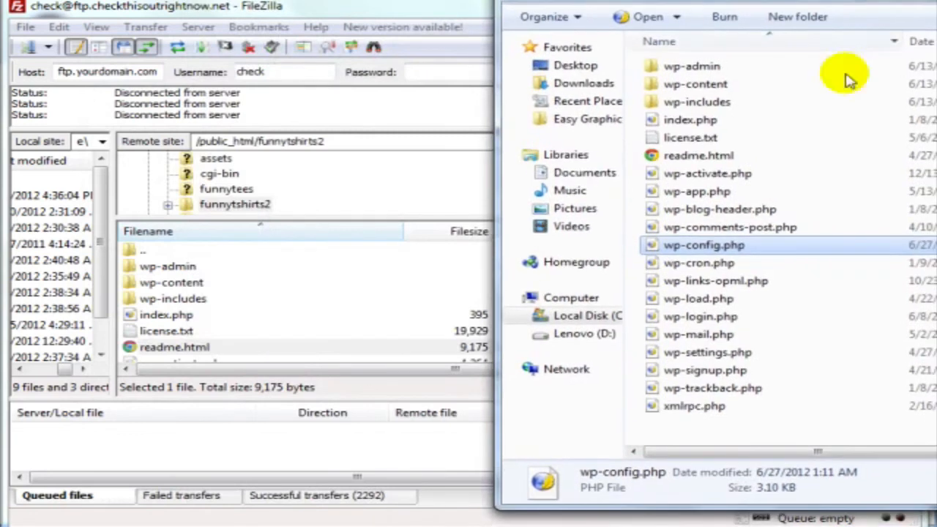
pyautogui.moveTo(717, 246); pyautogui.dragTo(345, 343)
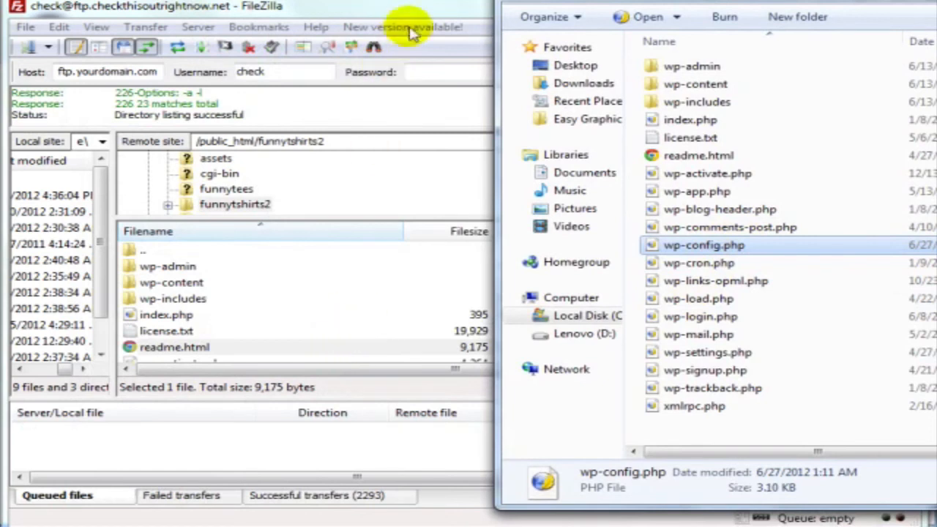
# Copy the folder name funnytshirts2 from FileZilla's remote site path
pyautogui.click(426, 10)
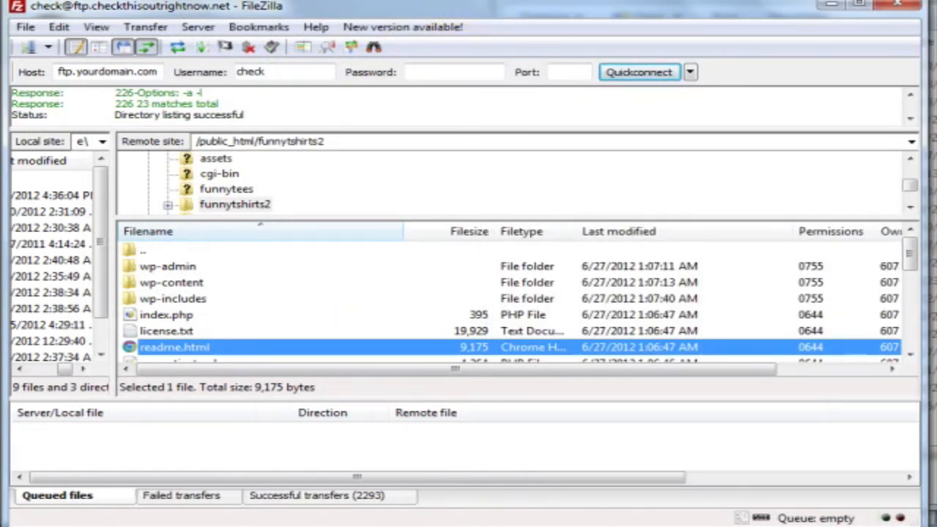
pyautogui.click(296, 142)
pyautogui.moveTo(341, 142); pyautogui.dragTo(261, 141)
pyautogui.hotkey('ctrl', 'c')
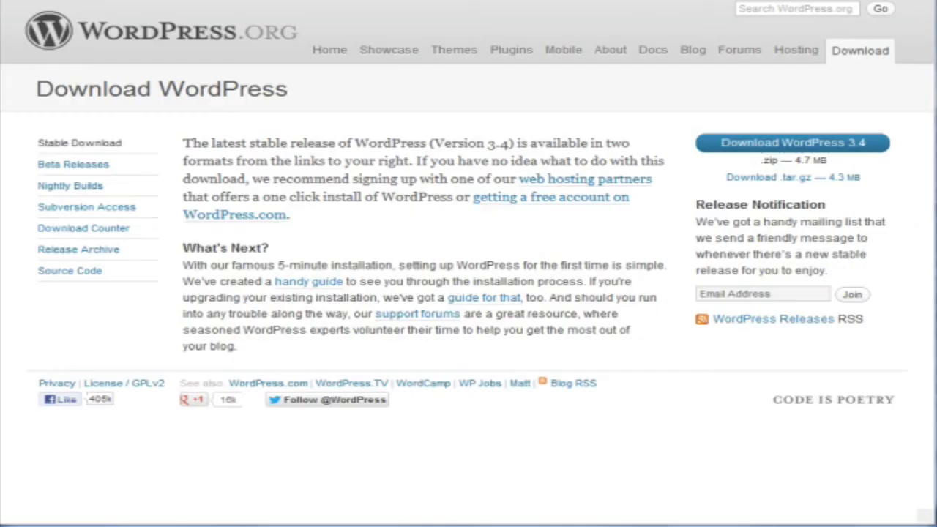
# Switch to Chrome and open checkthisoutrightnow.net/funnytshirts2 in a new tab
pyautogui.hotkey('ctrl', 't')
pyautogui.write('ch')
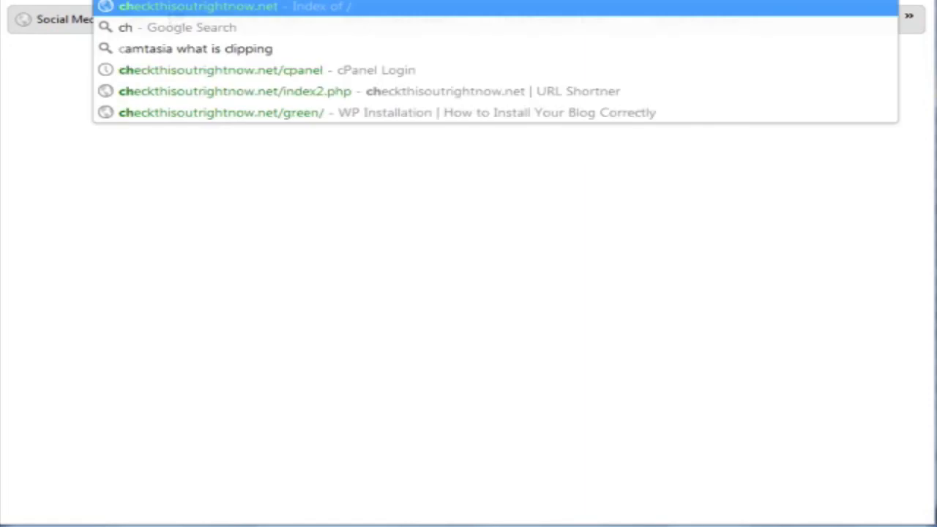
pyautogui.write('eckthisoutrightnow.net/')
pyautogui.hotkey('ctrl', 'v')
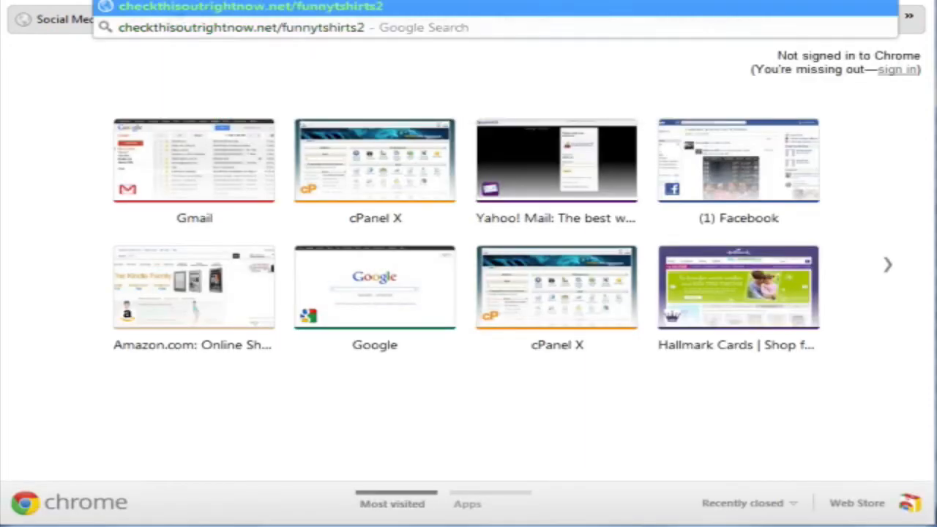
pyautogui.press('Return')
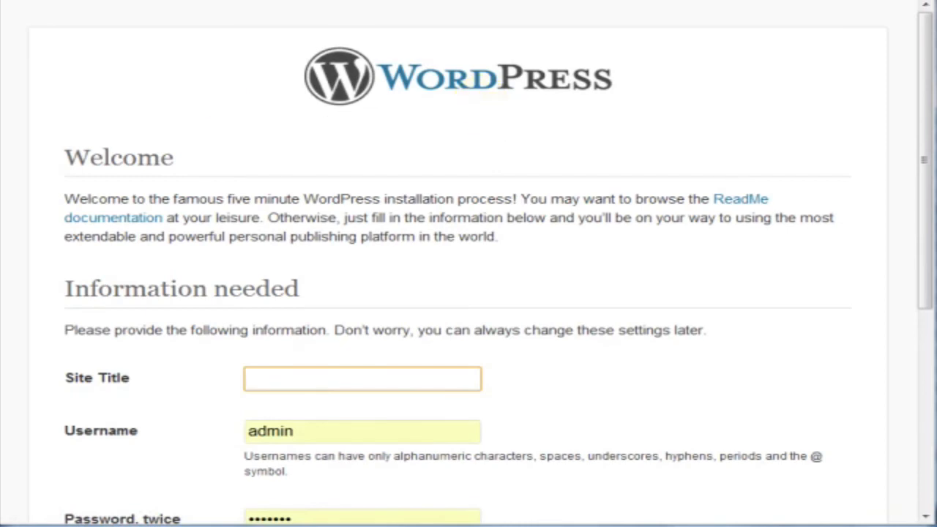
# Enter "Funny TShirts 2" as the site title in the WordPress installation form
pyautogui.scroll(-3, 550, 223)
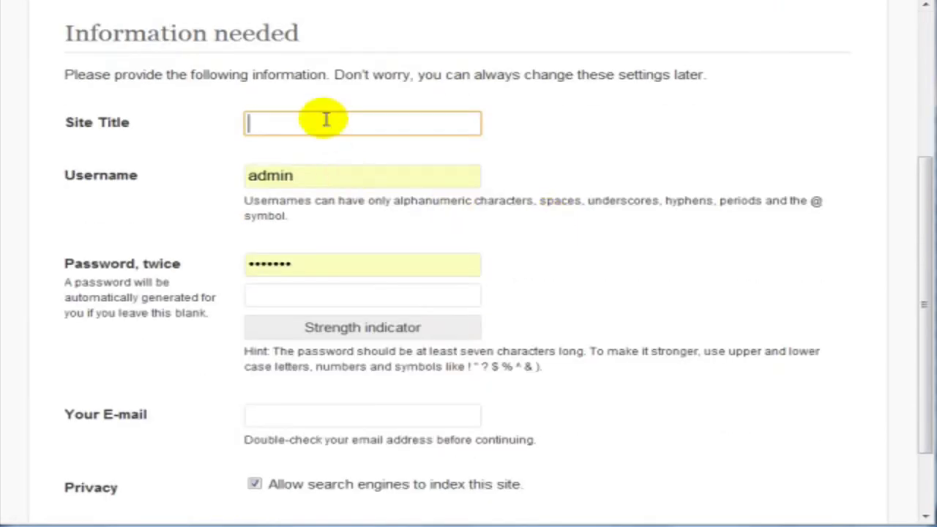
pyautogui.write('Funny Ts')
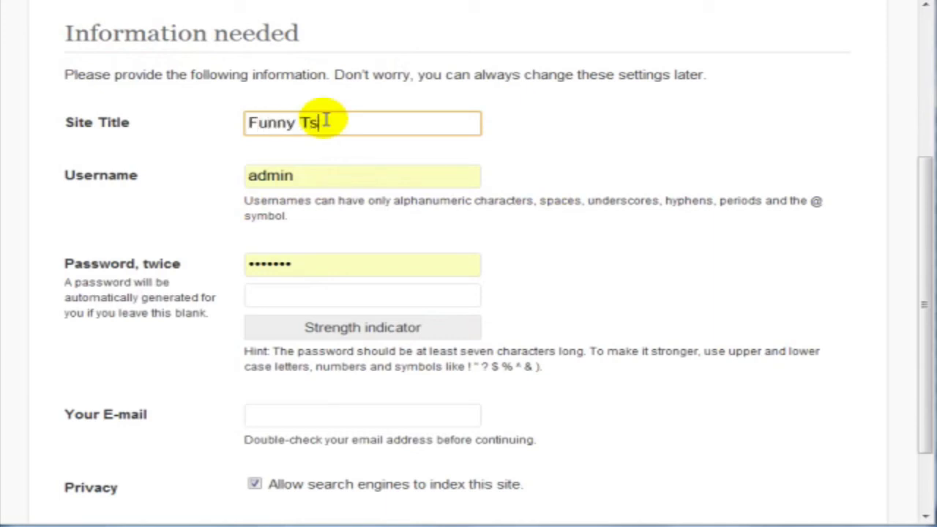
pyautogui.press('BackSpace')
pyautogui.write('Shirts 2')
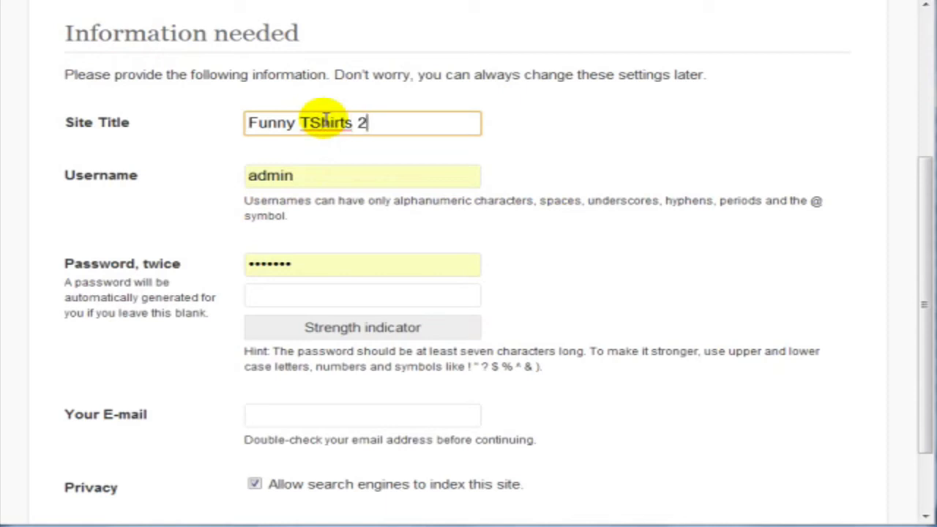
# Fill in the admin account's password twice and disallow search engines from indexing the site
pyautogui.click(299, 176)
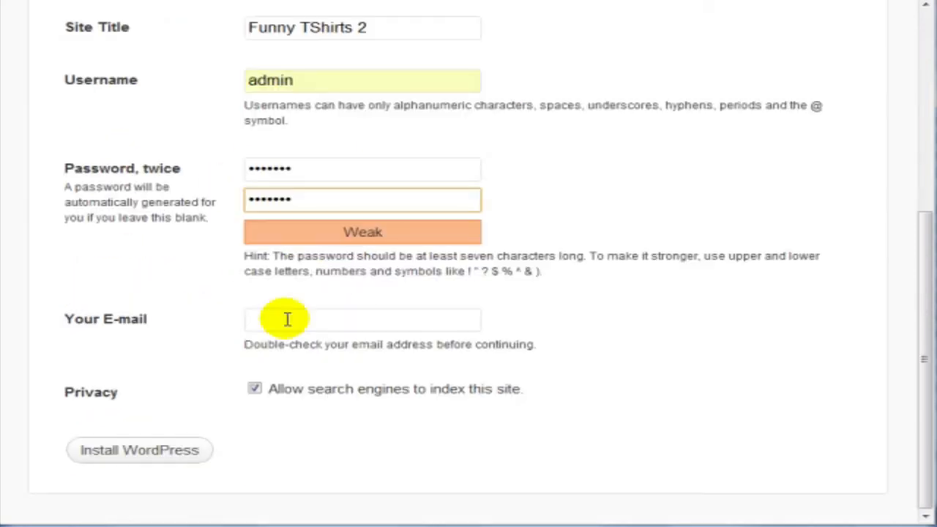
pyautogui.click(285, 318)
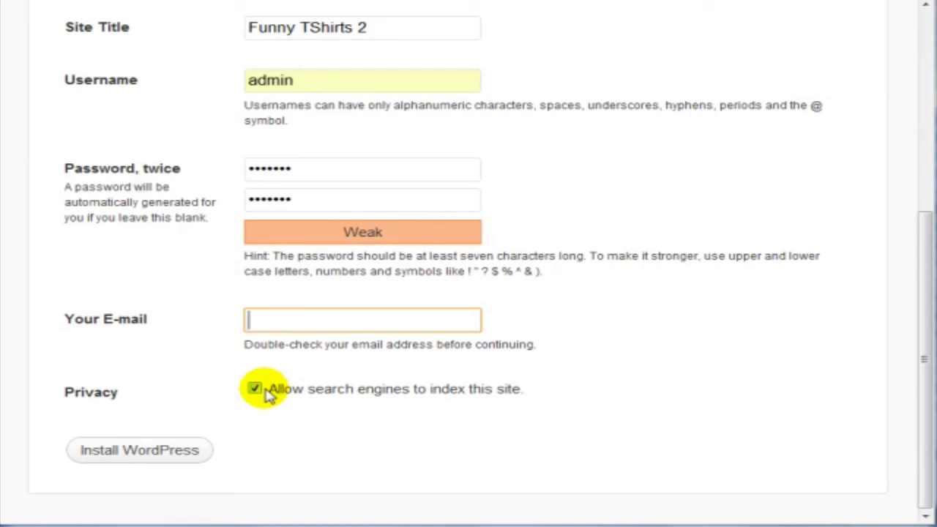
pyautogui.click(265, 391)
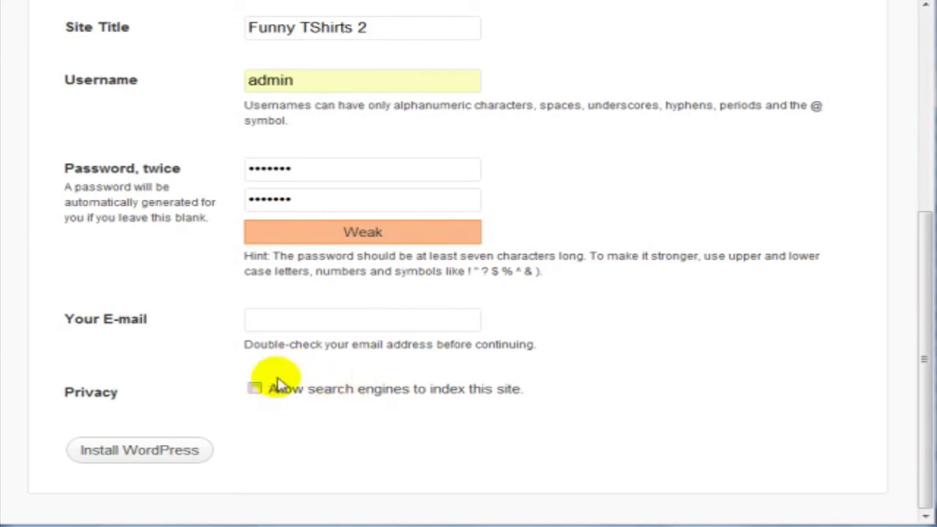
# Fill in the contact e-mail address and install WordPress
pyautogui.click(365, 320)
pyautogui.write('s')
pyautogui.click(318, 368)
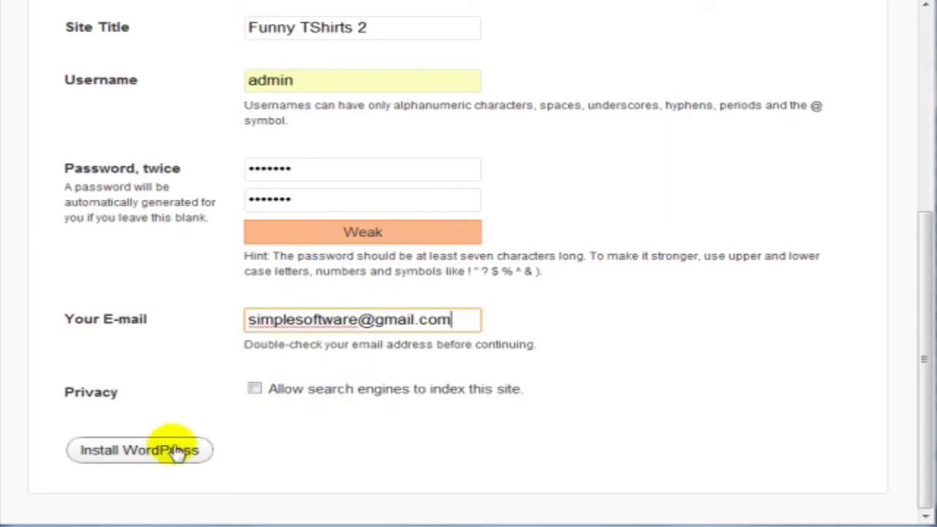
pyautogui.click(176, 450)
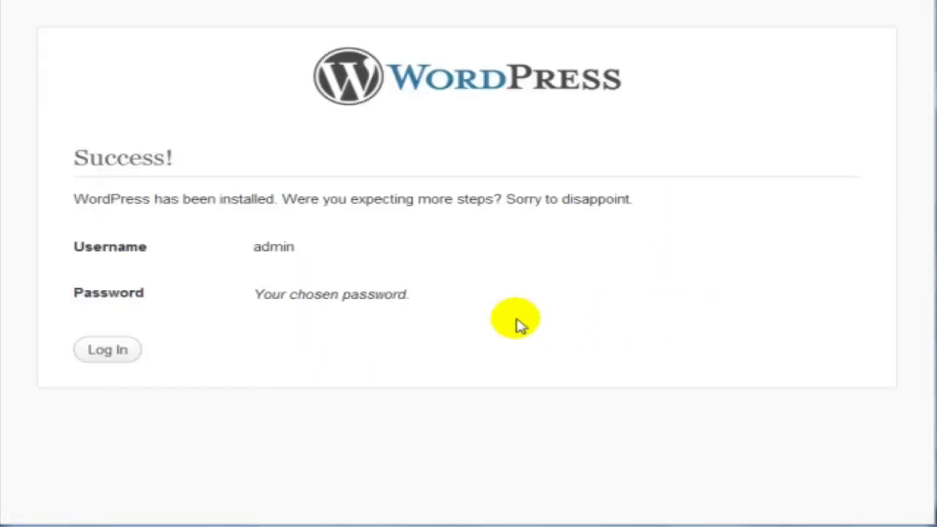
# Log in to the new WordPress site as admin, entering the account password
pyautogui.click(100, 354)
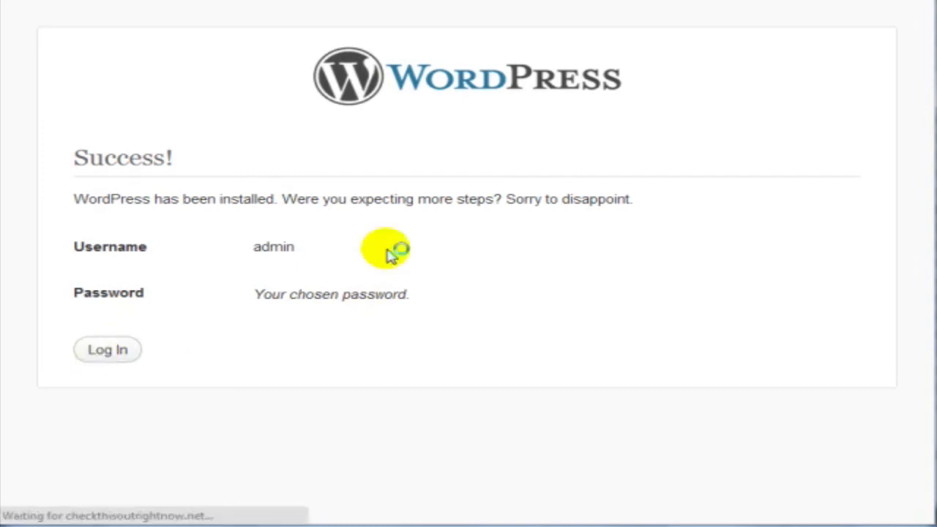
pyautogui.doubleClick(505, 315)
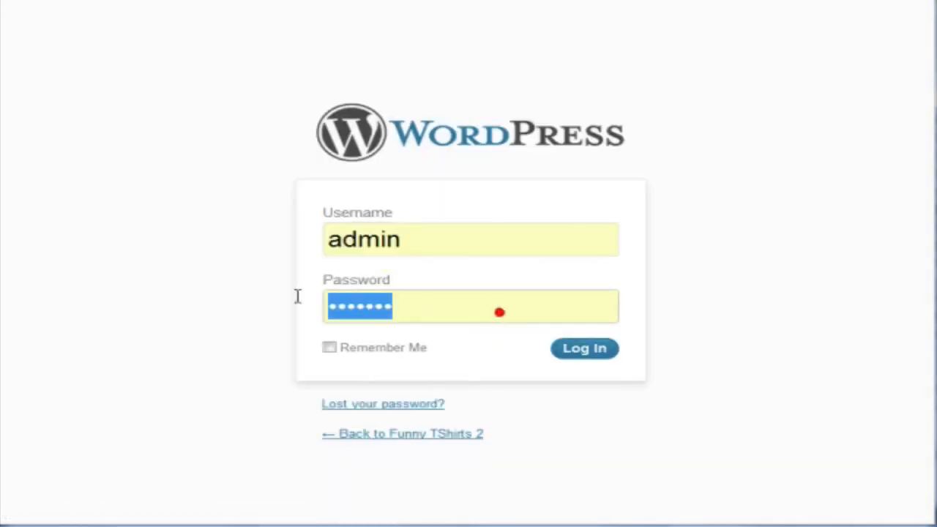
pyautogui.write('*******')
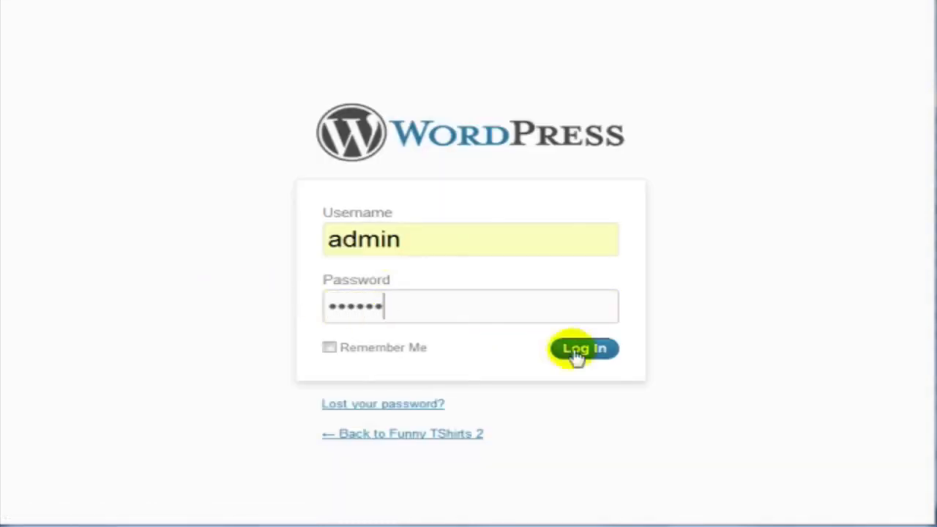
pyautogui.click(602, 349)
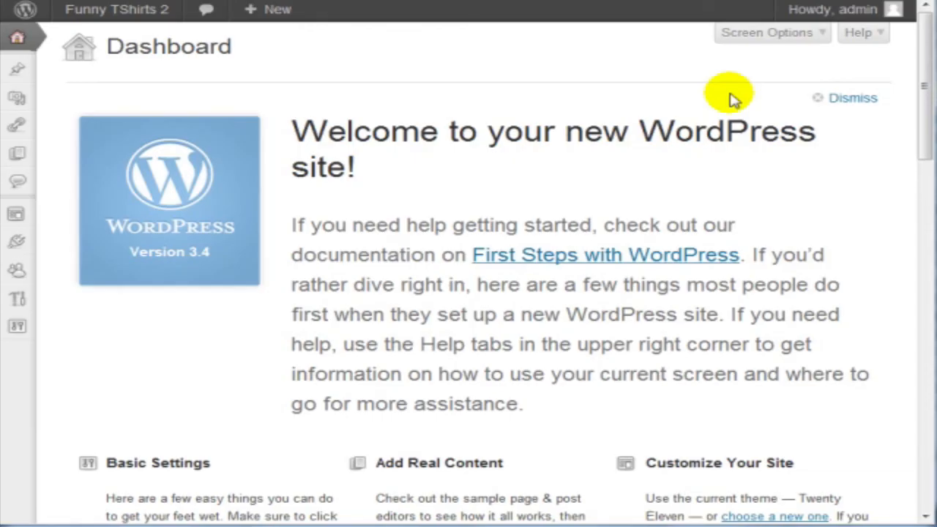